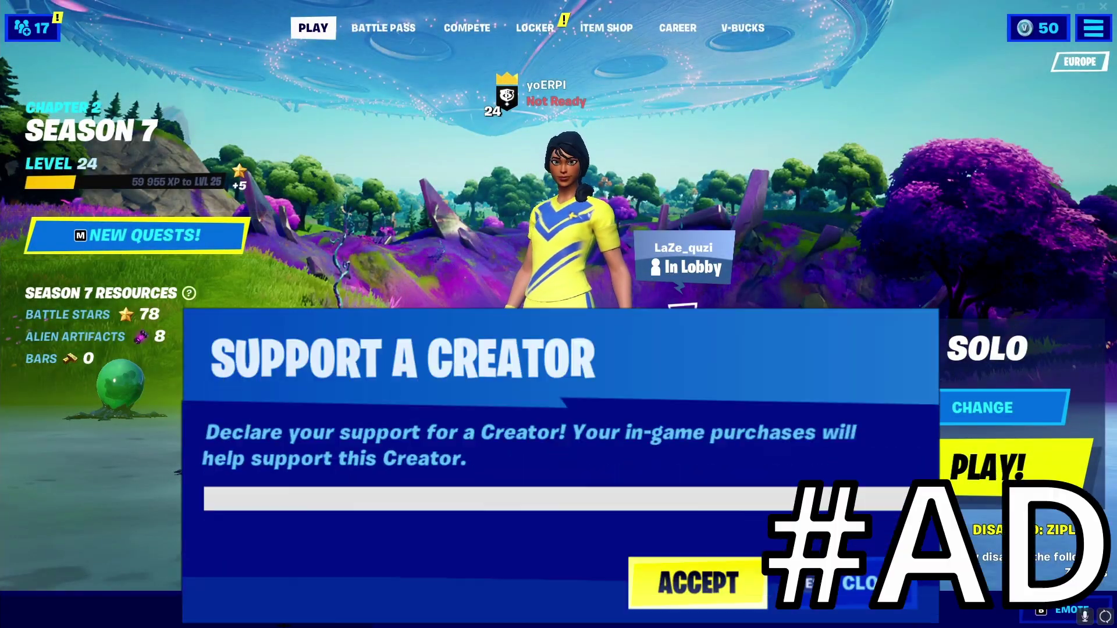
Declare YOERPI as the supported creator and accept the entry
type("YOERPI")
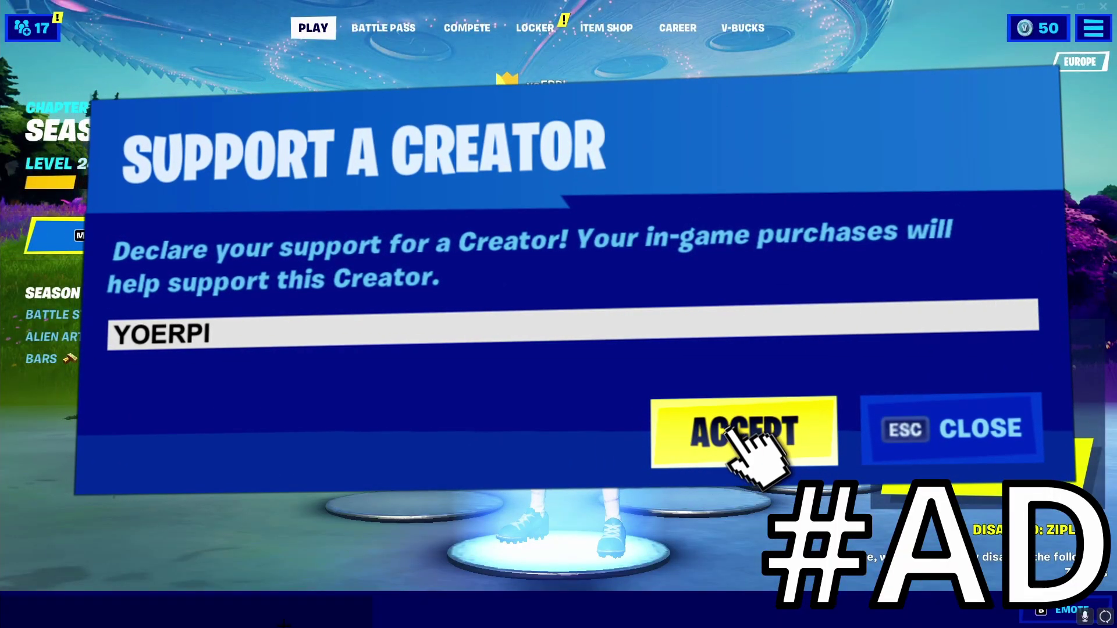
left_click(734, 429)
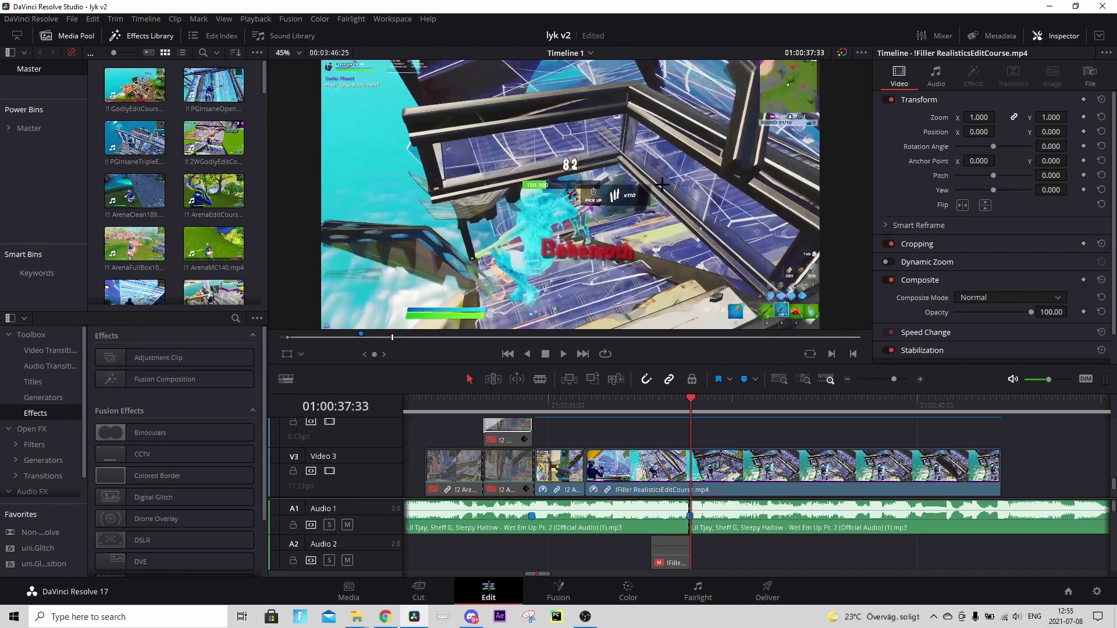
Split the !Filler RealisticsEditCourse.mp4 clip on Video 3 at Marker 10 and again 25 frames earlier
left_click(681, 402)
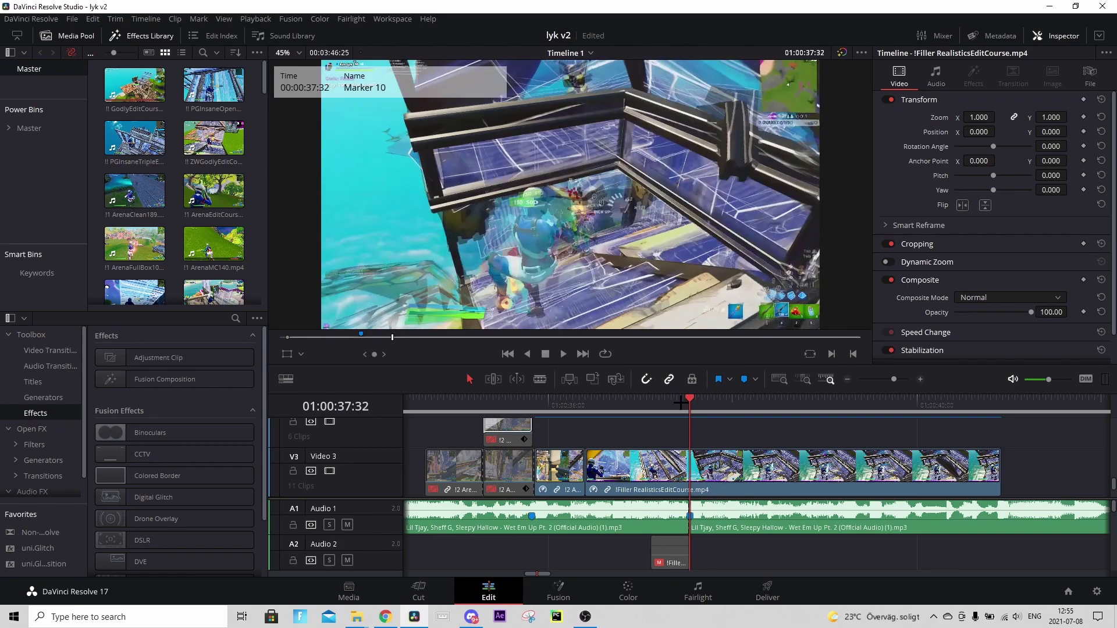
left_click(734, 467)
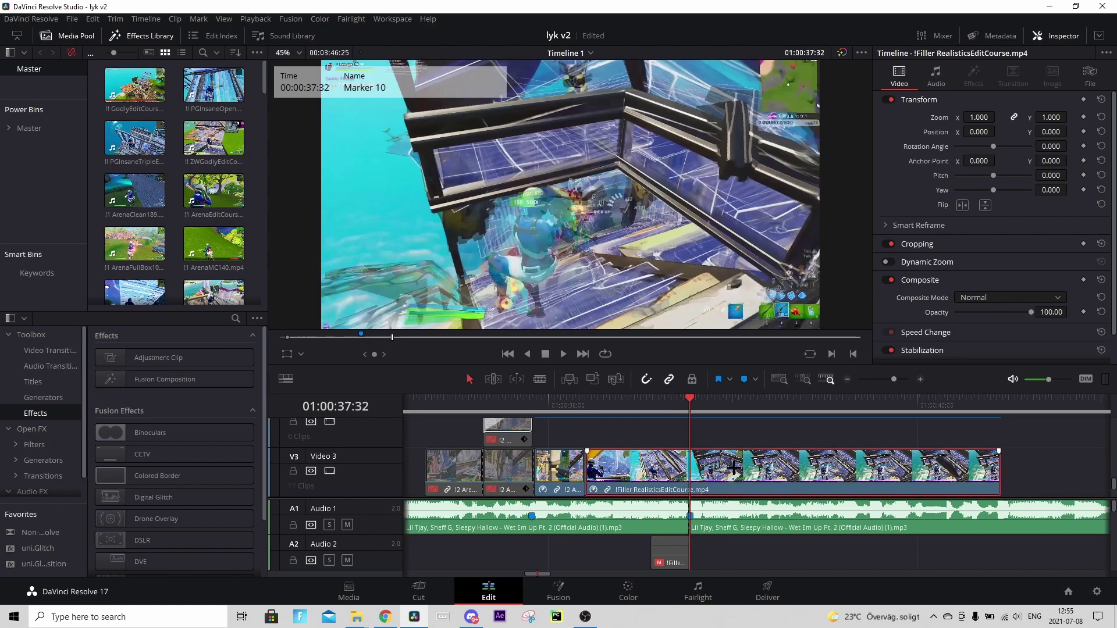
key("ctrl+b")
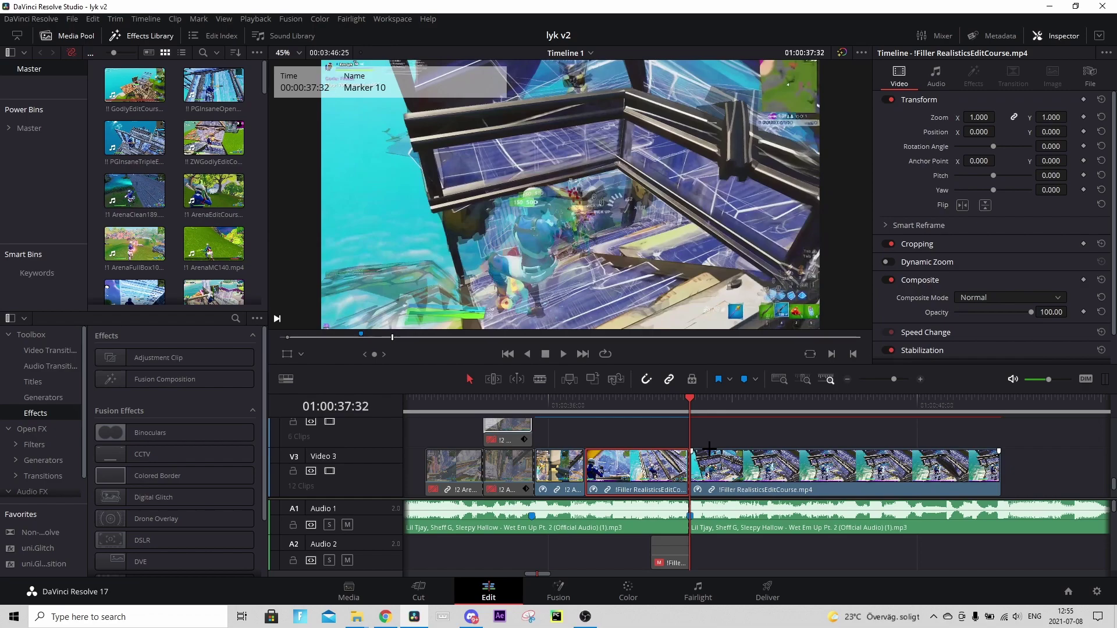
type("-25")
key("Return")
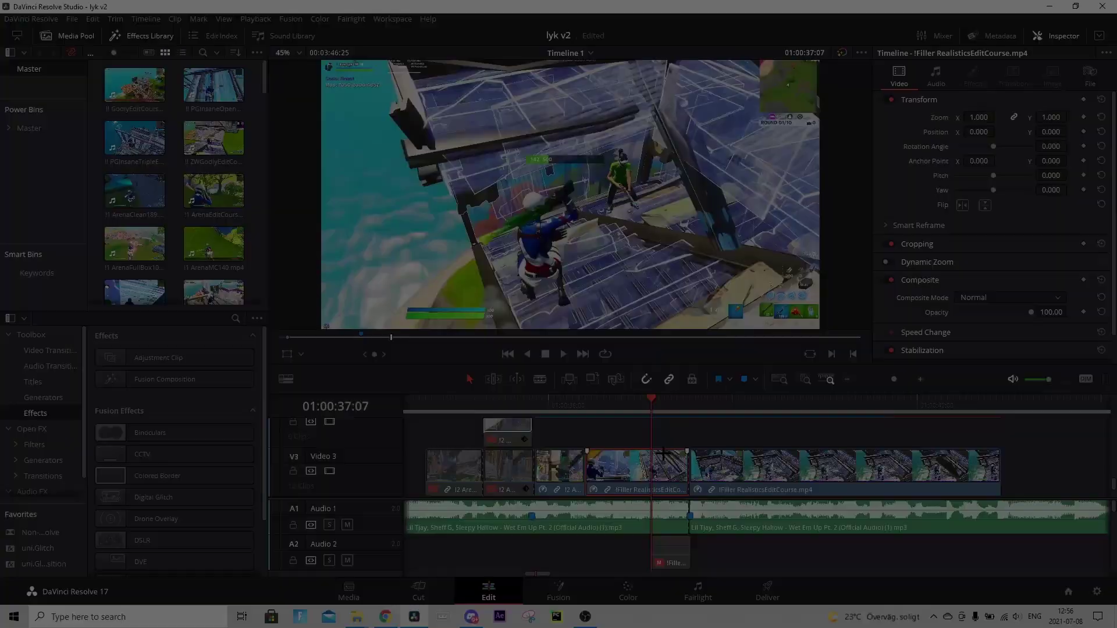
key("ctrl+b")
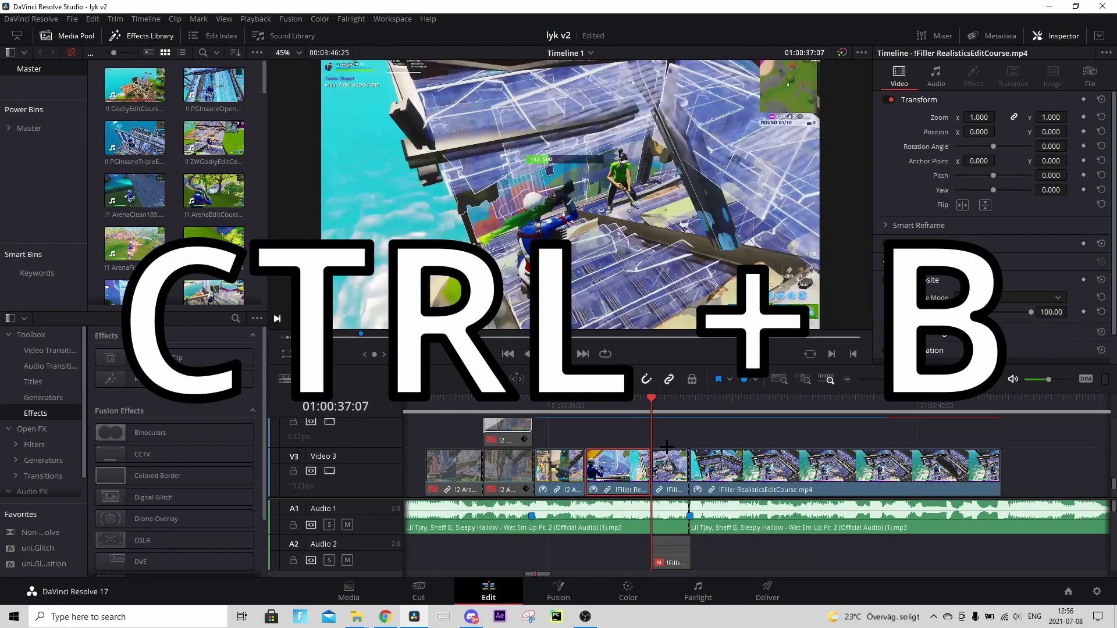
Duplicate the short segment between the two cuts onto the Video 4 track directly above and disable the copy
left_click(668, 462)
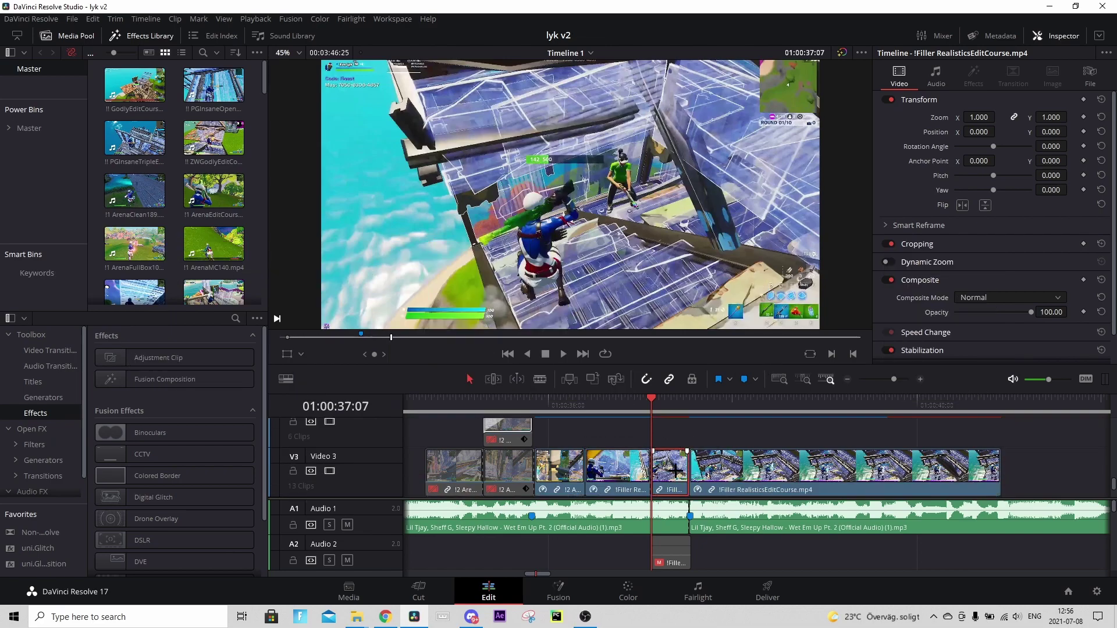
left_click_drag(673, 470, 703, 442)
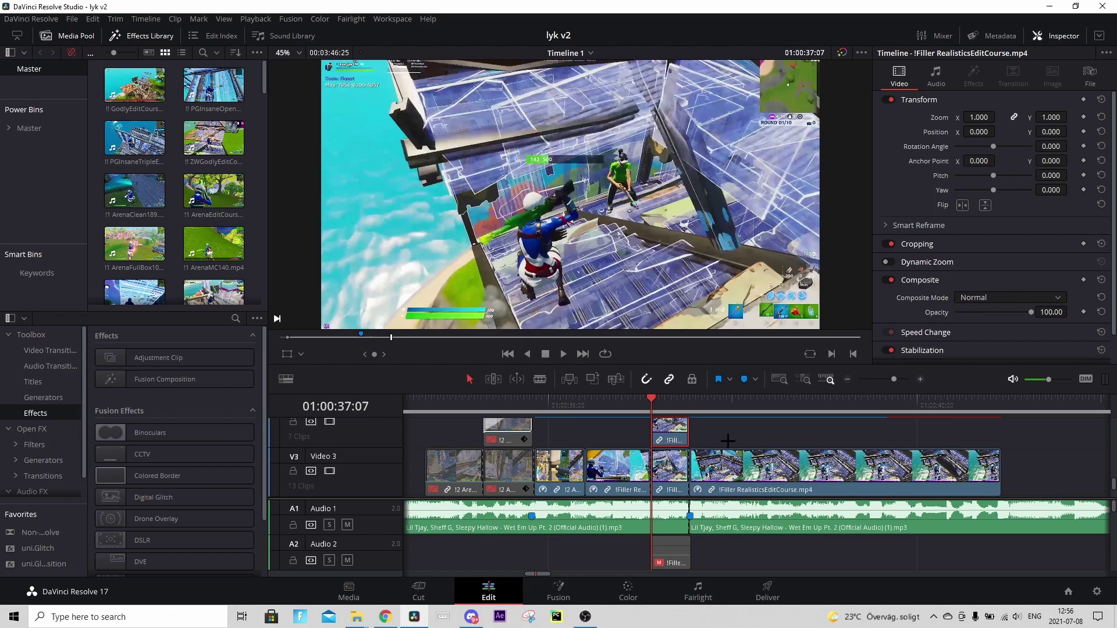
key("d")
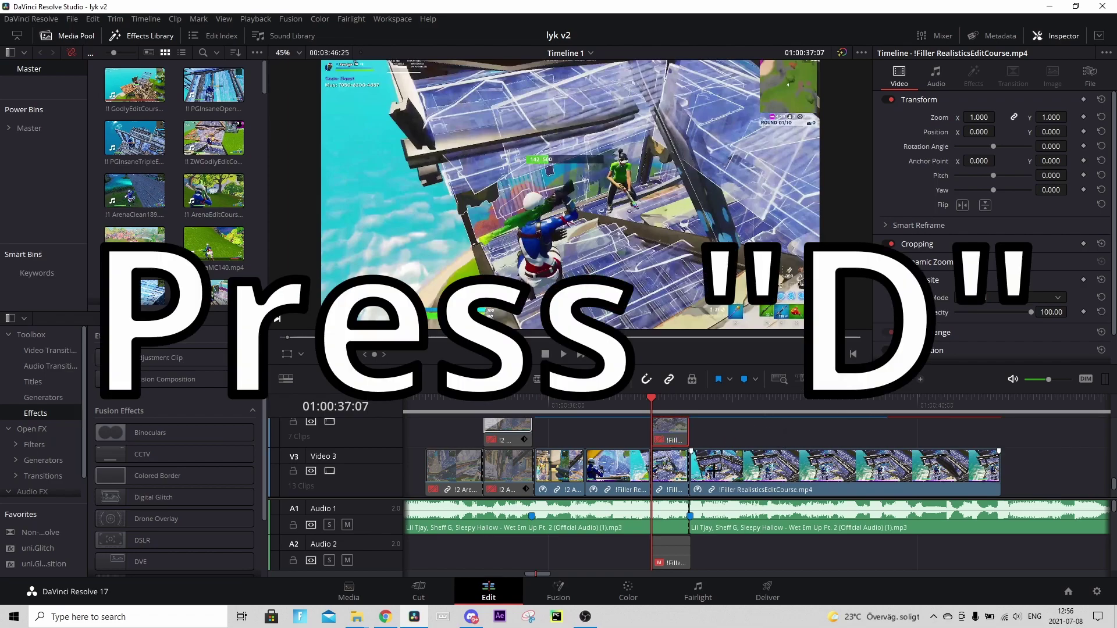
Open the short Video 3 segment on the Fusion page at 01:00:37:20 and insert a Paint node after MediaIn1
key("space")
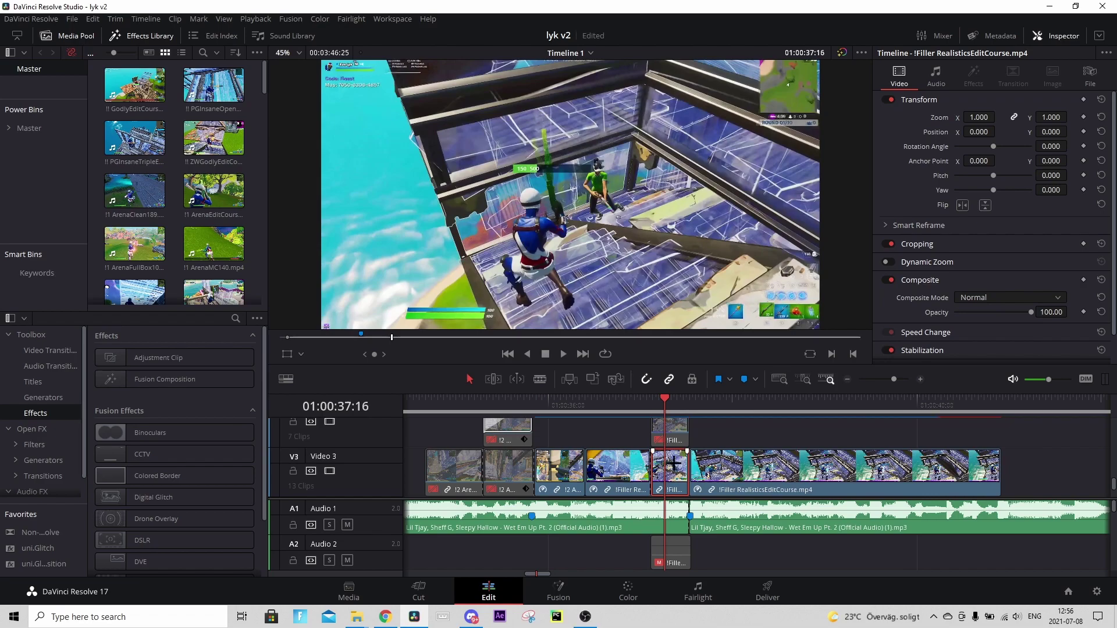
left_click(671, 401)
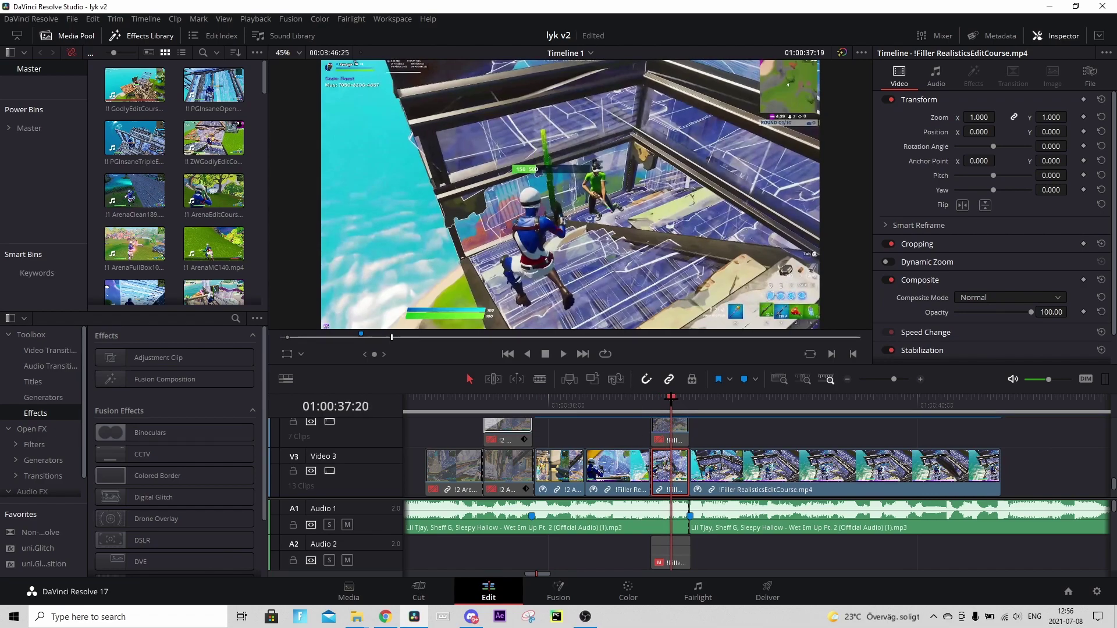
left_click(558, 590)
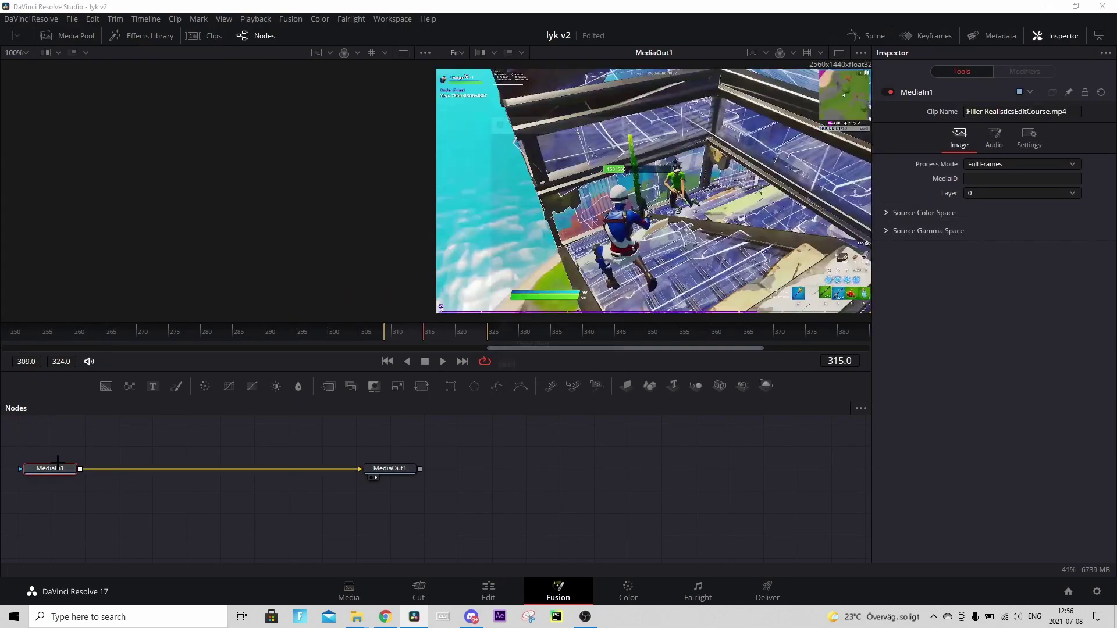
key("shift+space")
type("paint")
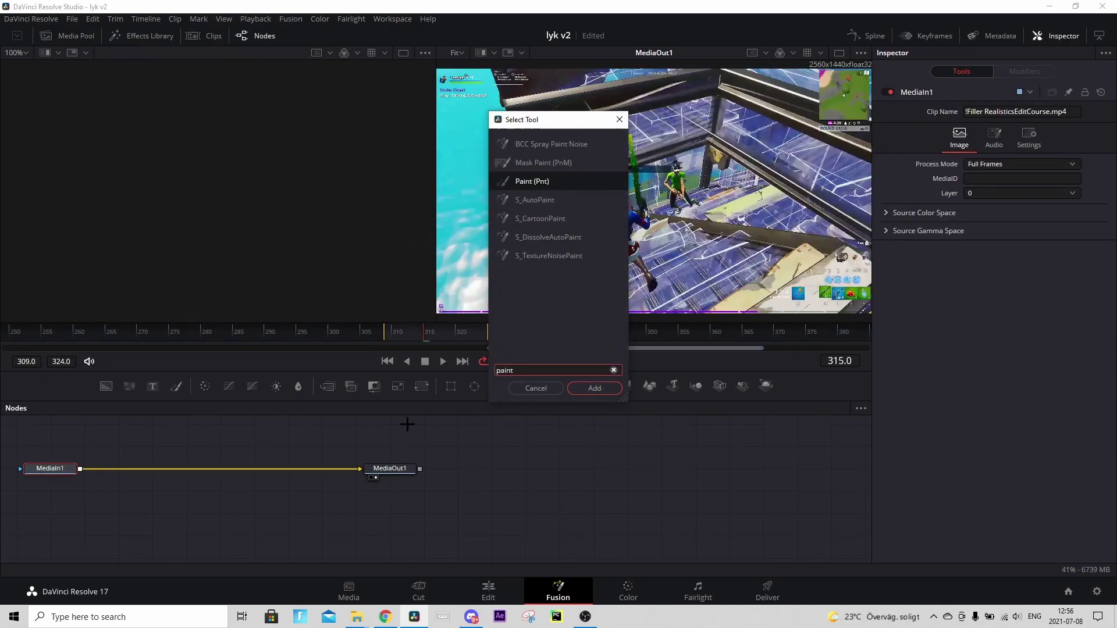
left_click(594, 389)
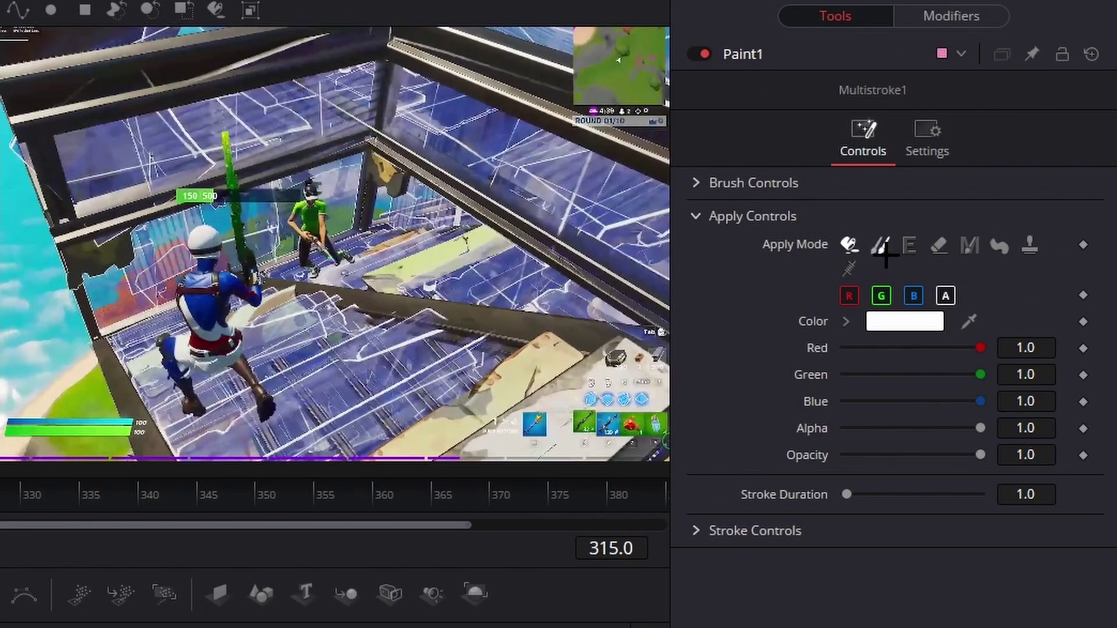
Set the Paint node to Clone mode with the Stroke tool and clone nearby floor over the character at frame 315
left_click(880, 245)
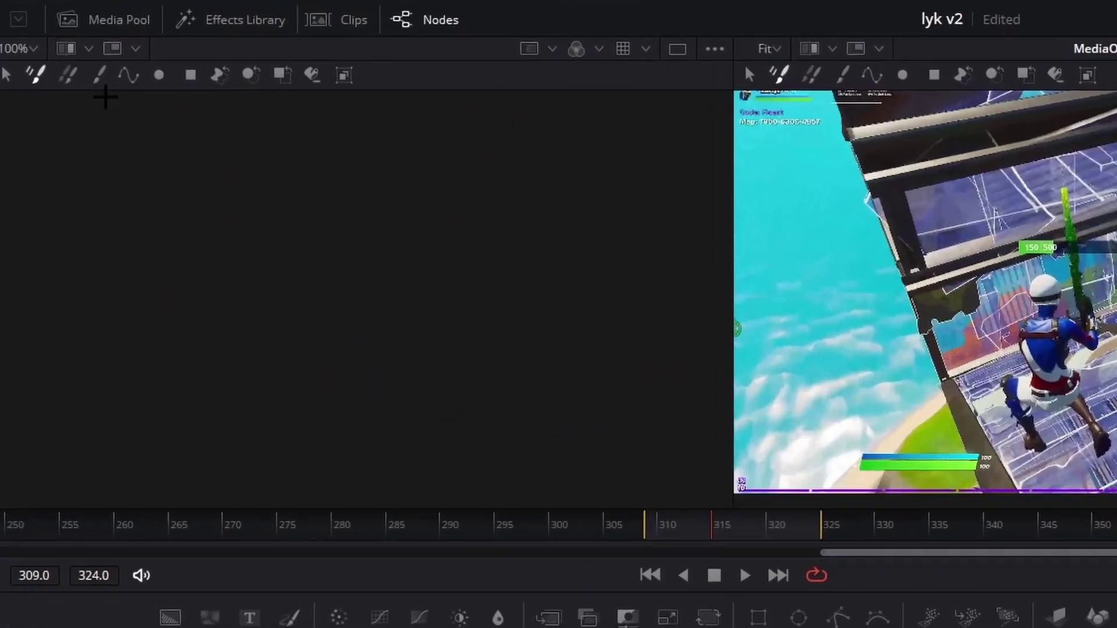
left_click(103, 76)
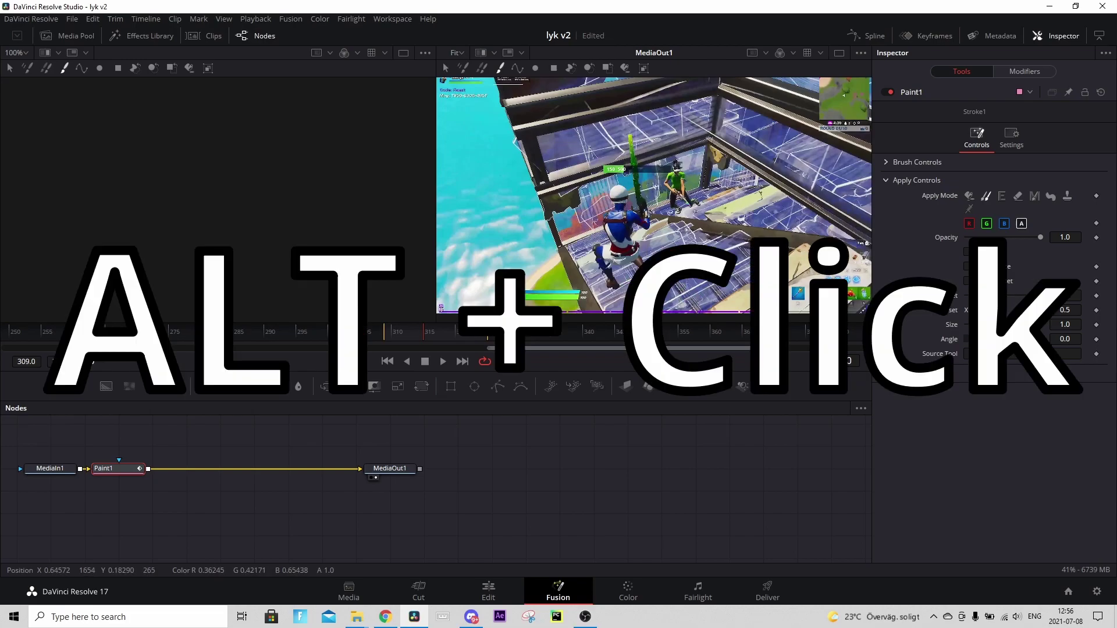
left_click(702, 294, "alt")
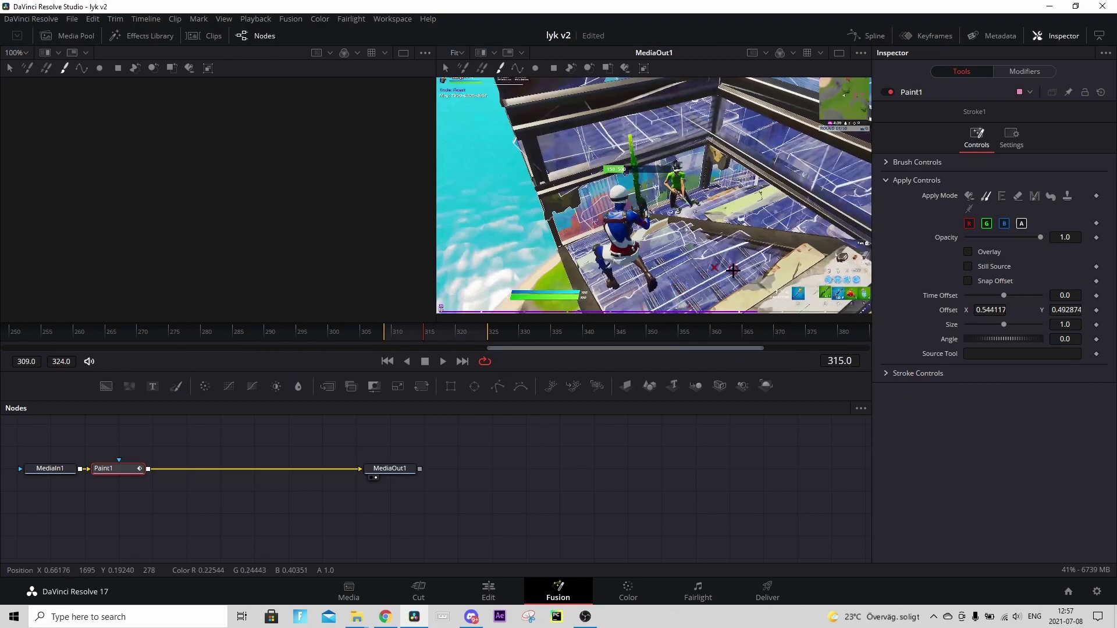
mouse_move(658, 285)
left_mouse_down()
mouse_move(650, 290)
mouse_move(626, 261)
mouse_move(621, 278)
mouse_move(633, 257)
mouse_move(622, 252)
left_mouse_up()
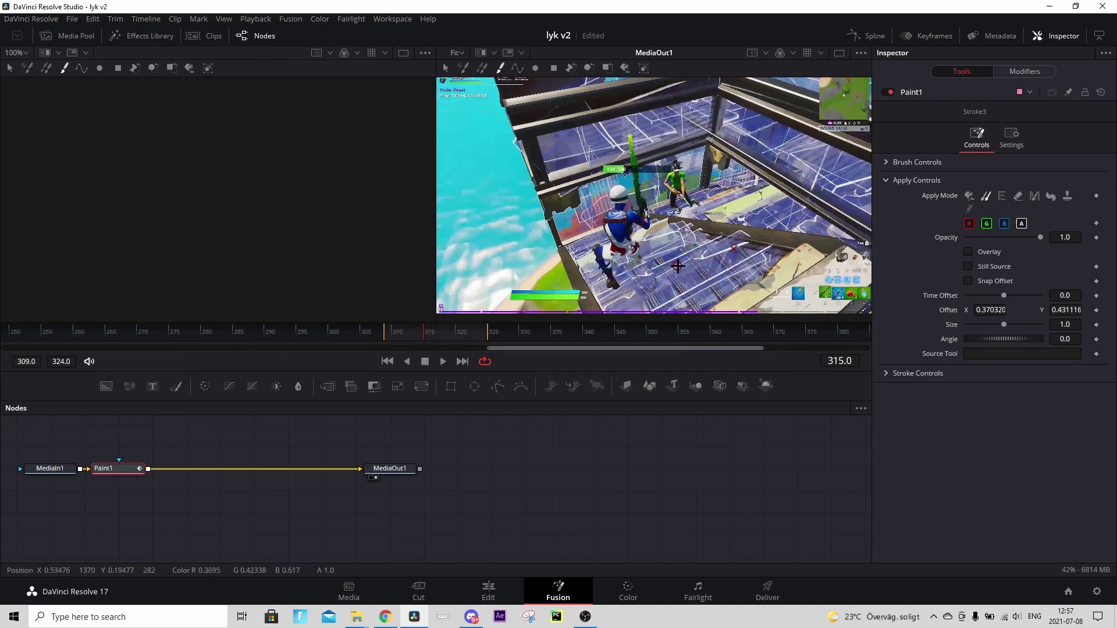
left_click(704, 266, "alt")
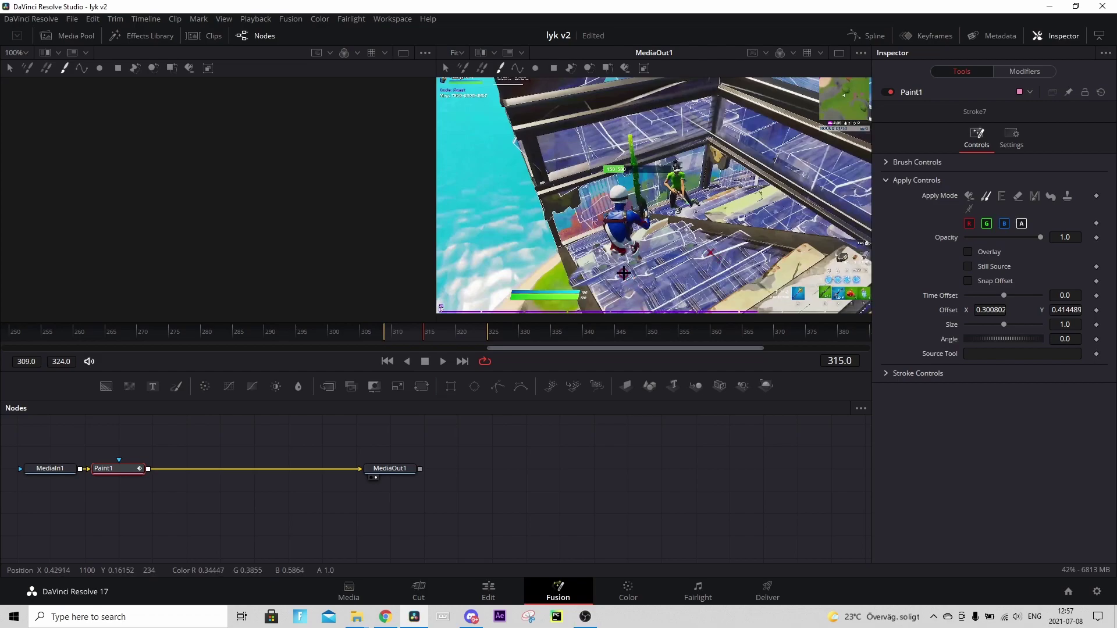
left_click_drag(620, 252, 631, 257)
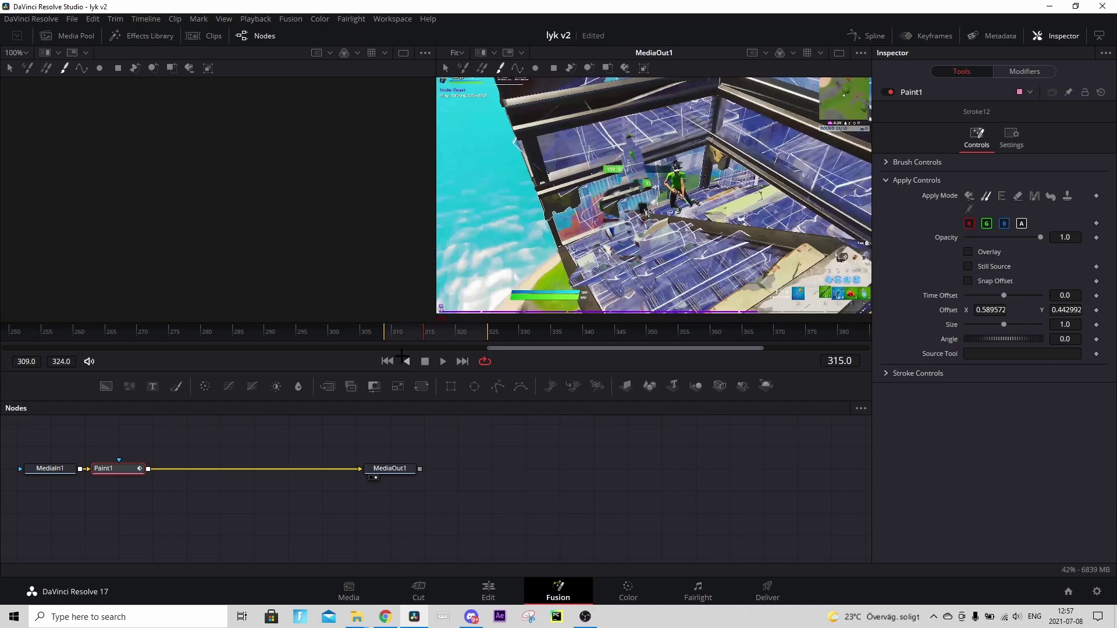
Go to frame 314 and clone the background over the tip of the character's weapon
left_click(414, 336)
left_click(416, 337)
left_click_drag(617, 143, 627, 140)
left_click(626, 140)
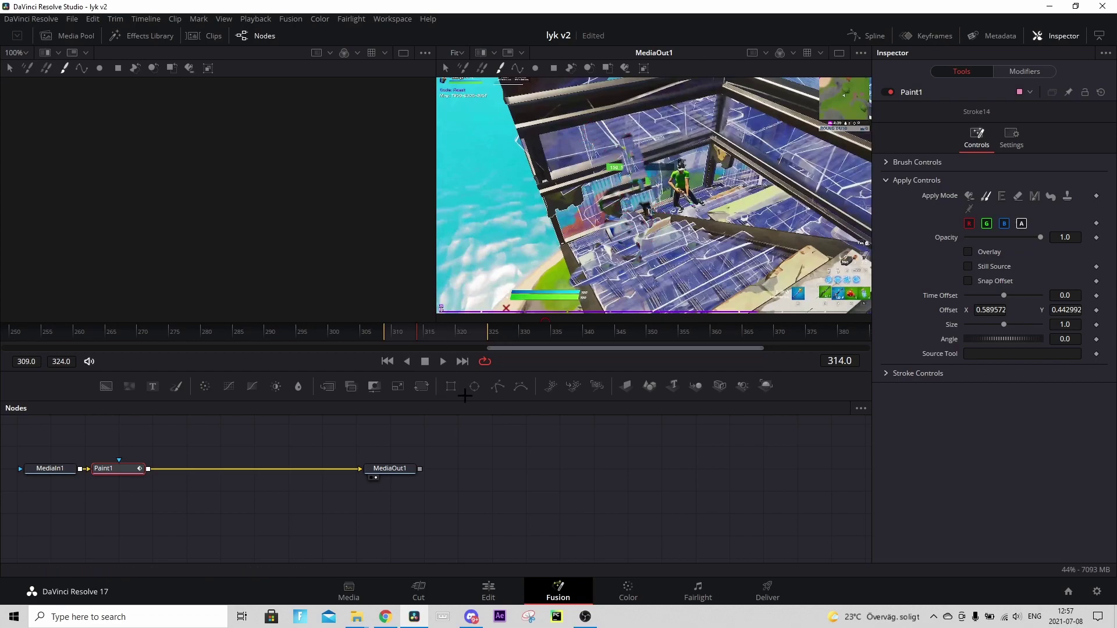
Return to the Edit page, re-enable the duplicated segment on Video 4, and scrub back to 01:00:37:13
left_click(489, 591)
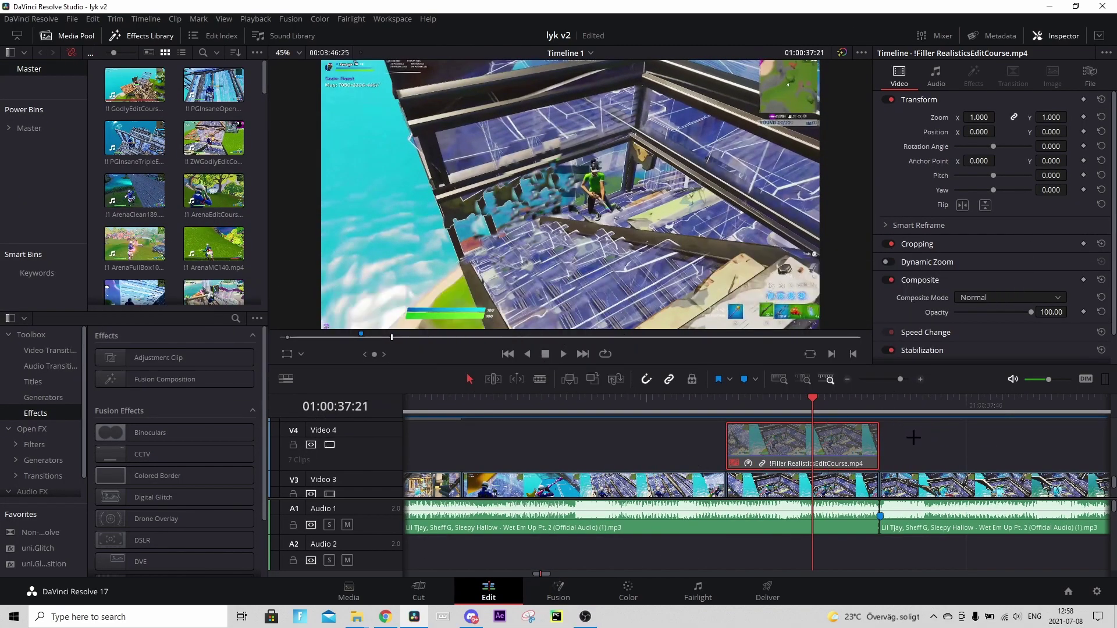
key("d")
scroll(814, 442, "up", 2)
left_click_drag(812, 401, 750, 404)
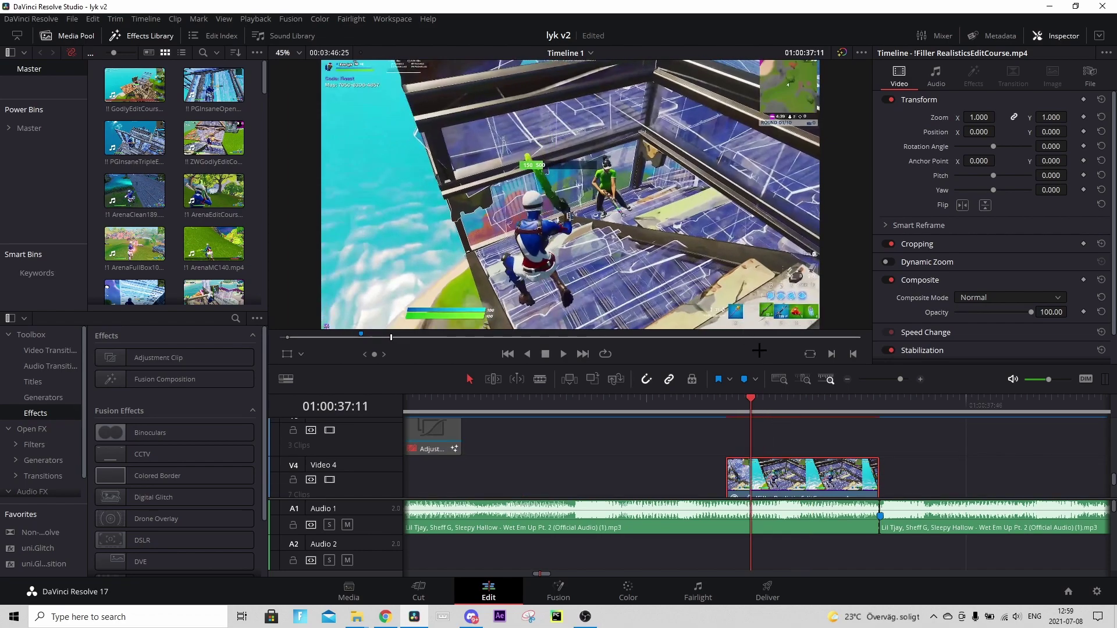
left_click_drag(761, 400, 765, 406)
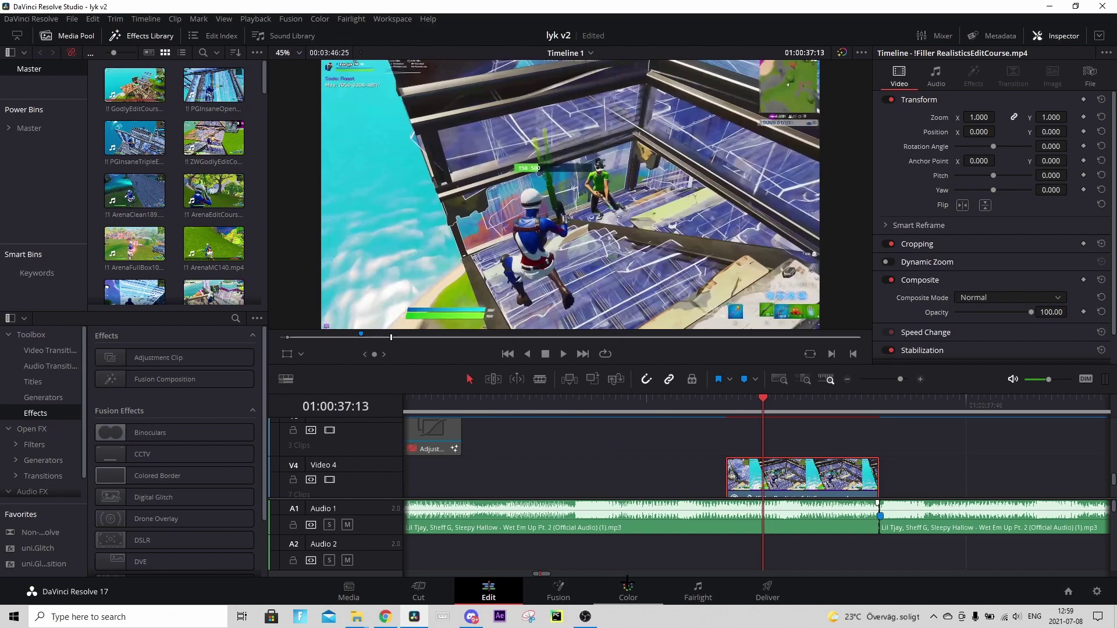
Open the Video 4 duplicate on the Color page and activate a Curve window on node 01
left_click(628, 589)
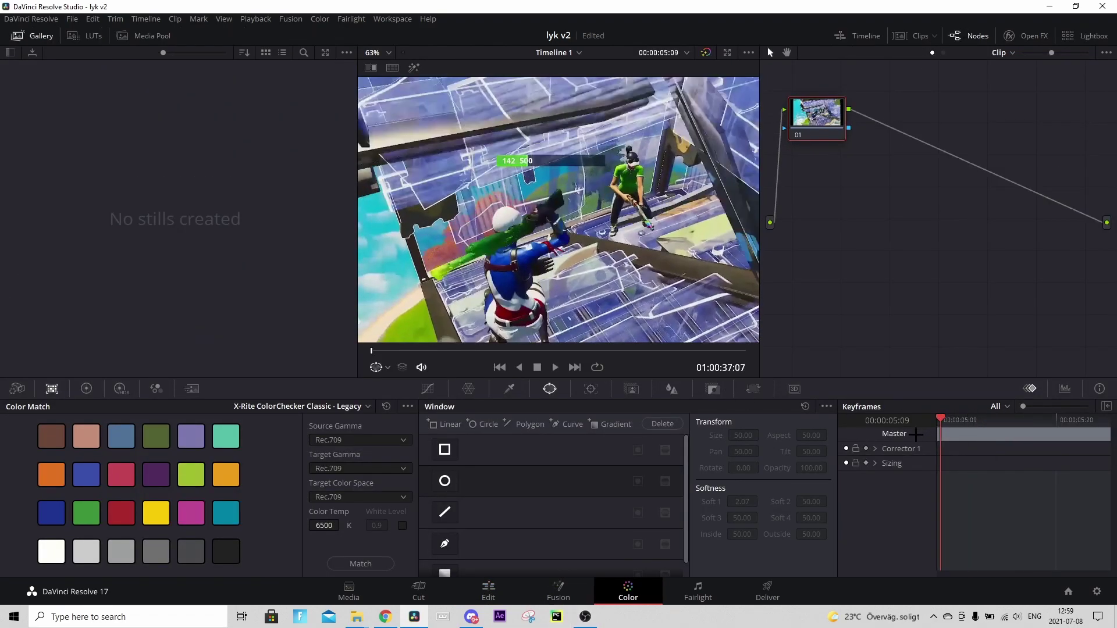
left_click(591, 389)
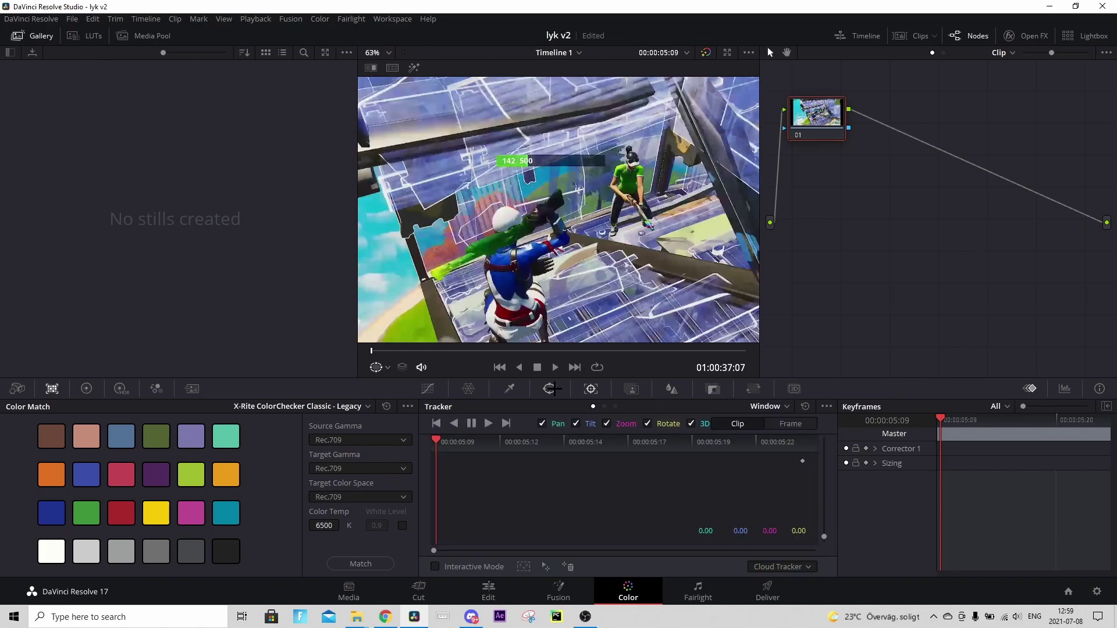
left_click(550, 388)
left_click(446, 544)
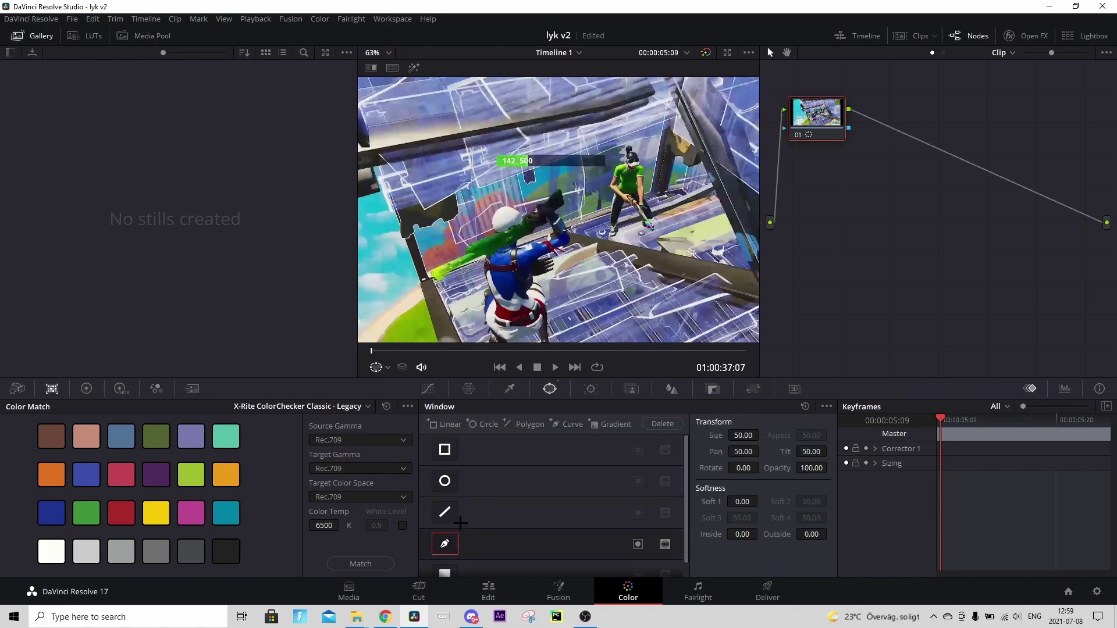
Trace a closed curve mask around the character and the weapon on the segment's first frame
left_click_drag(542, 298, 578, 282)
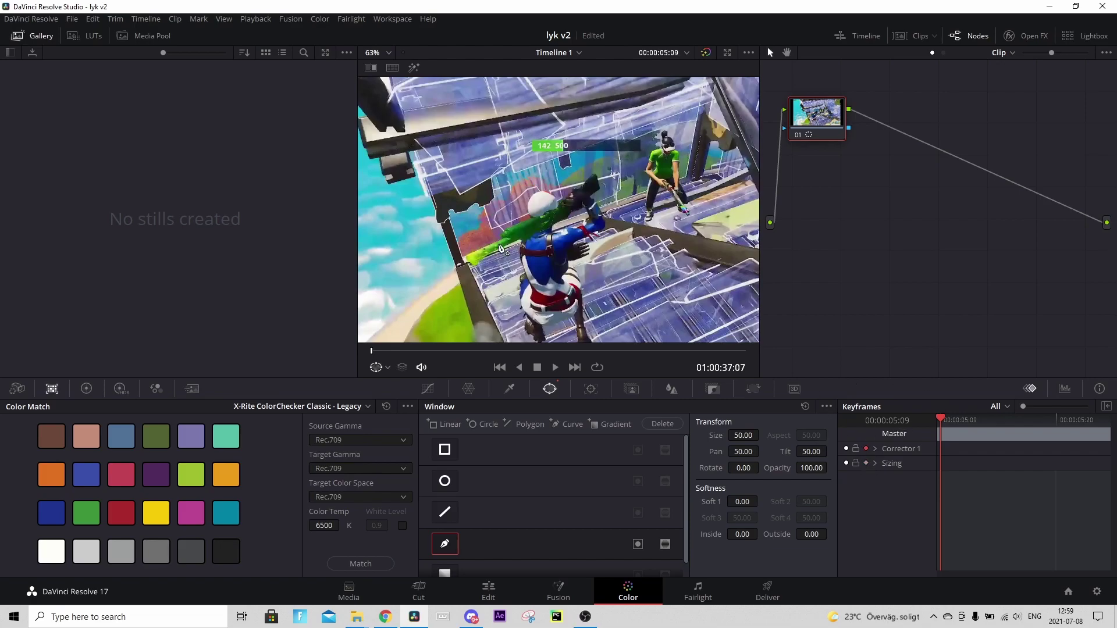
left_click(464, 254)
left_click(499, 237)
left_click(515, 222)
left_click(527, 215)
left_click(530, 201)
left_click(544, 189)
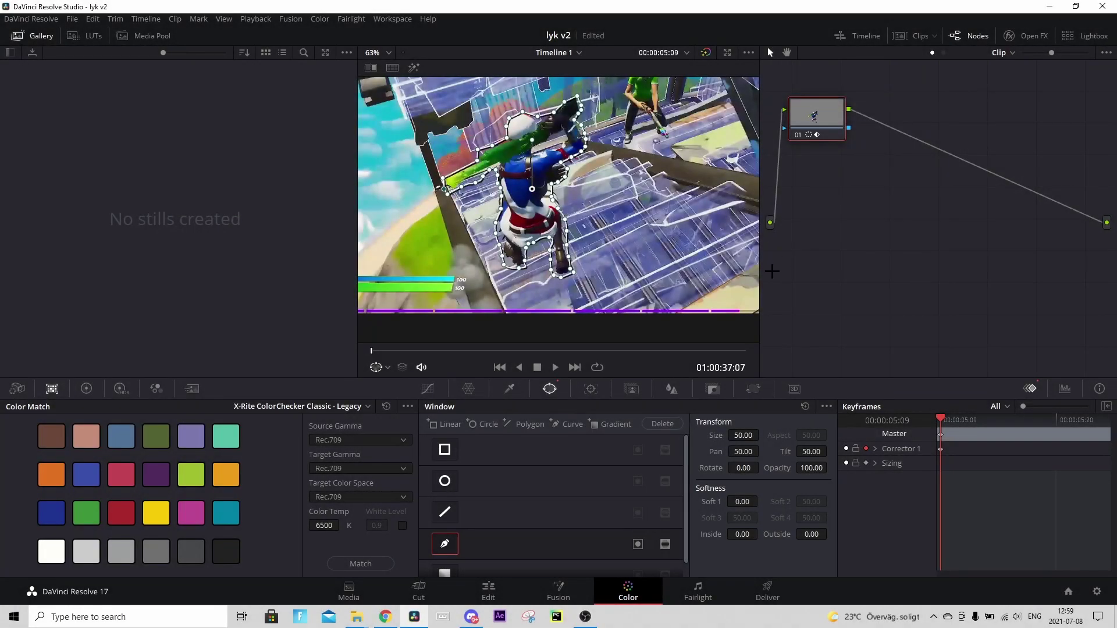
Advance through the segment from 01:00:37:08 and reposition the mask points to follow the moving character and weapon
scroll(574, 182, "up", 1)
left_click_drag(573, 181, 592, 248)
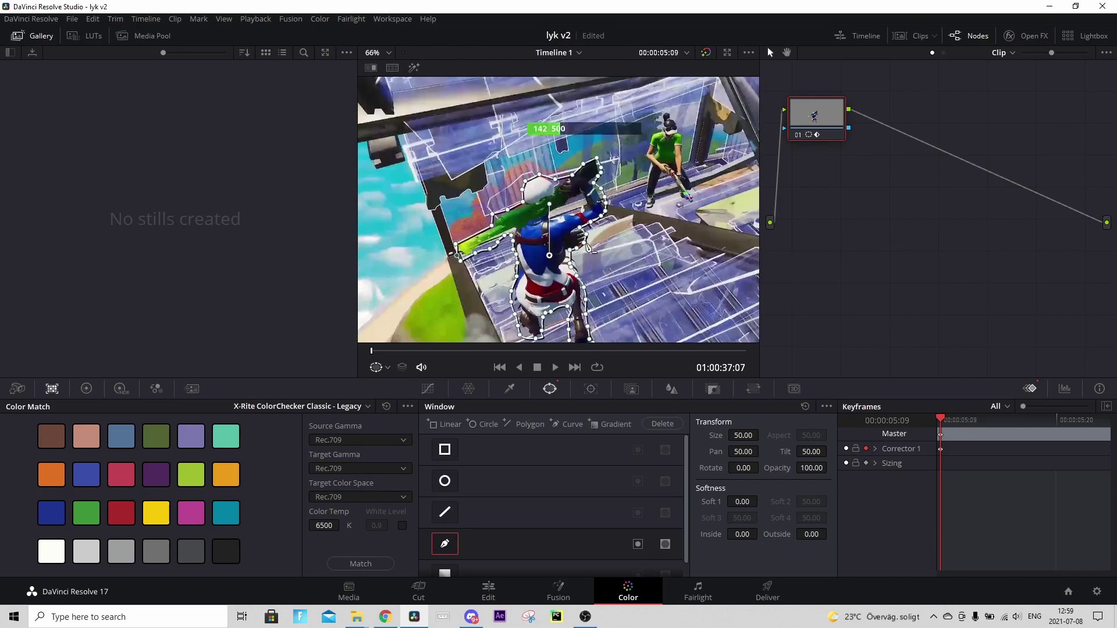
scroll(624, 251, "down", 2)
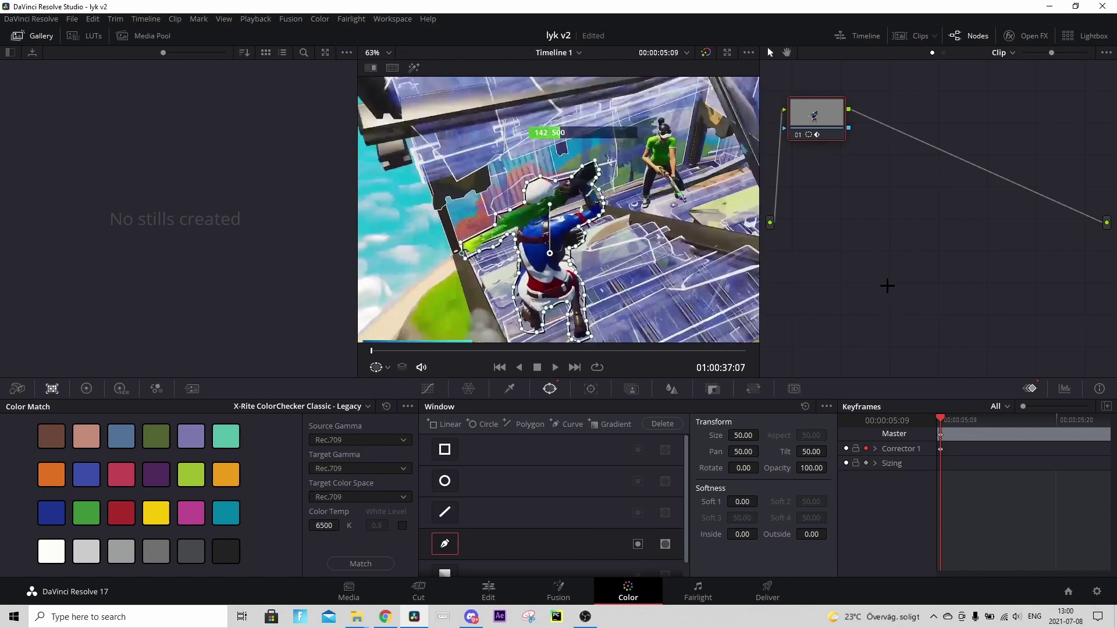
key("Right")
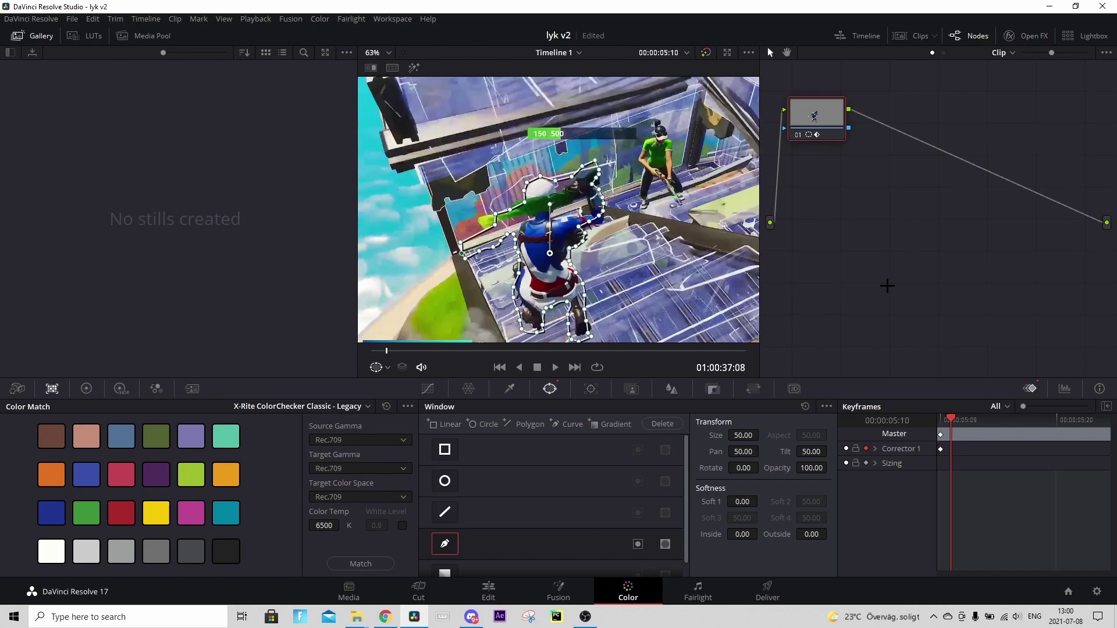
left_click_drag(596, 163, 585, 174)
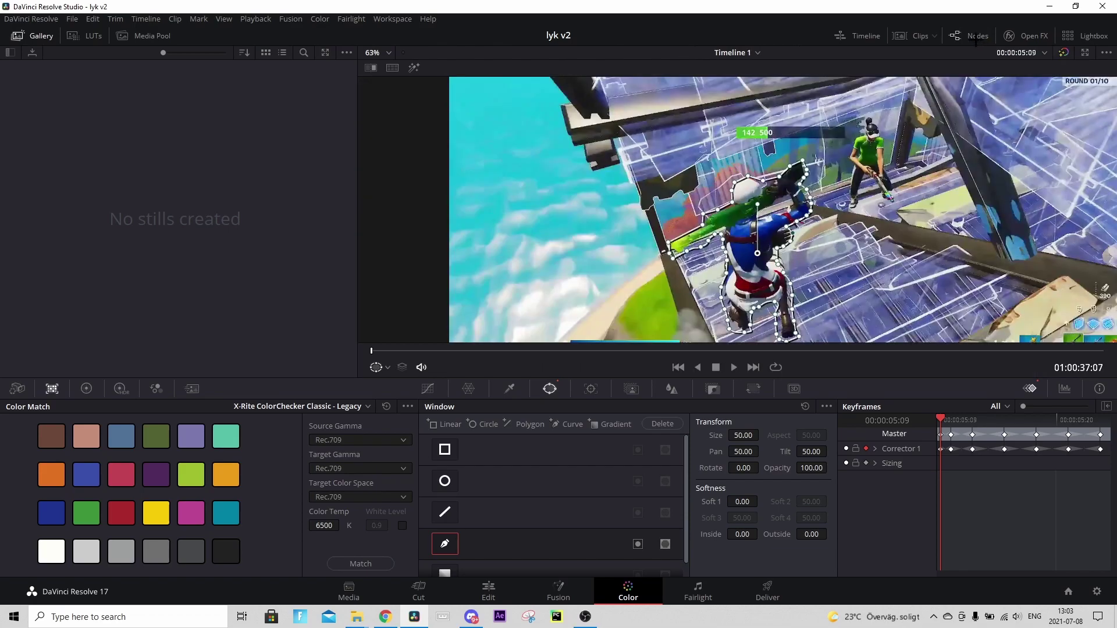
Add an alpha output to the node graph and connect node 01's mask output to it
right_click(889, 200)
left_click(934, 246)
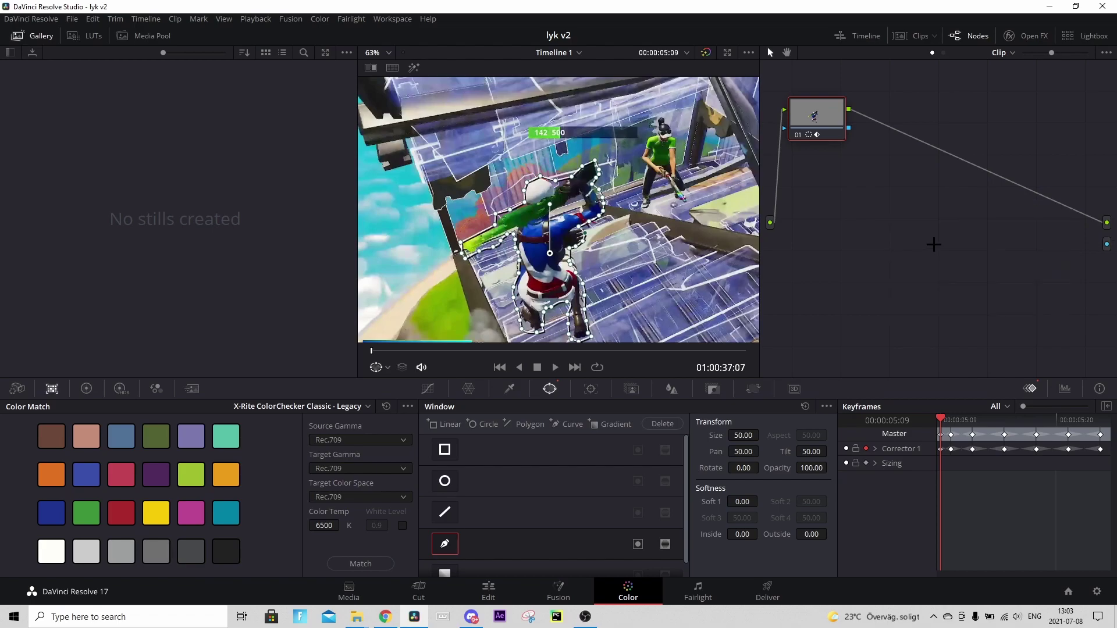
left_click_drag(1106, 244, 849, 128)
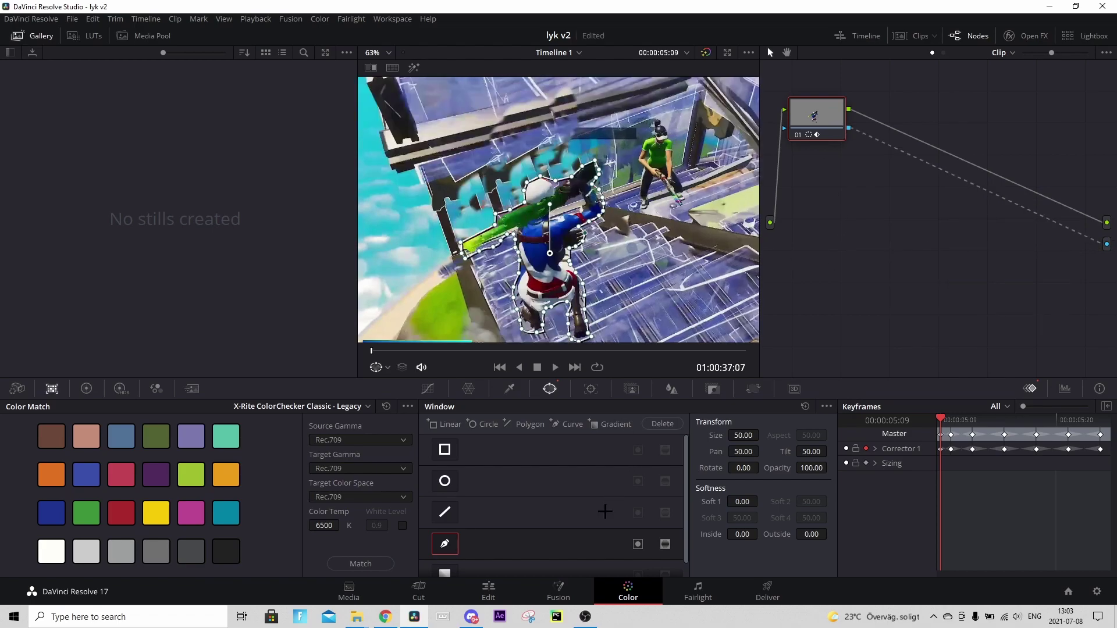
Return to the Edit page and turn the masked Video 4 duplicate into a new compound clip
left_click(489, 591)
scroll(754, 461, "down", 1)
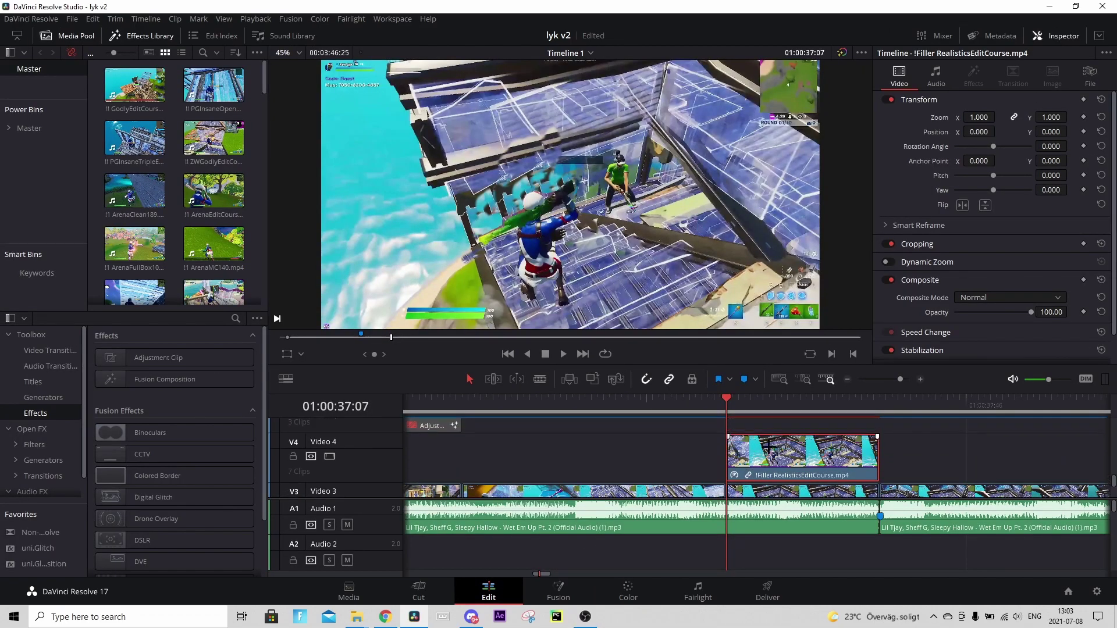
right_click(768, 454)
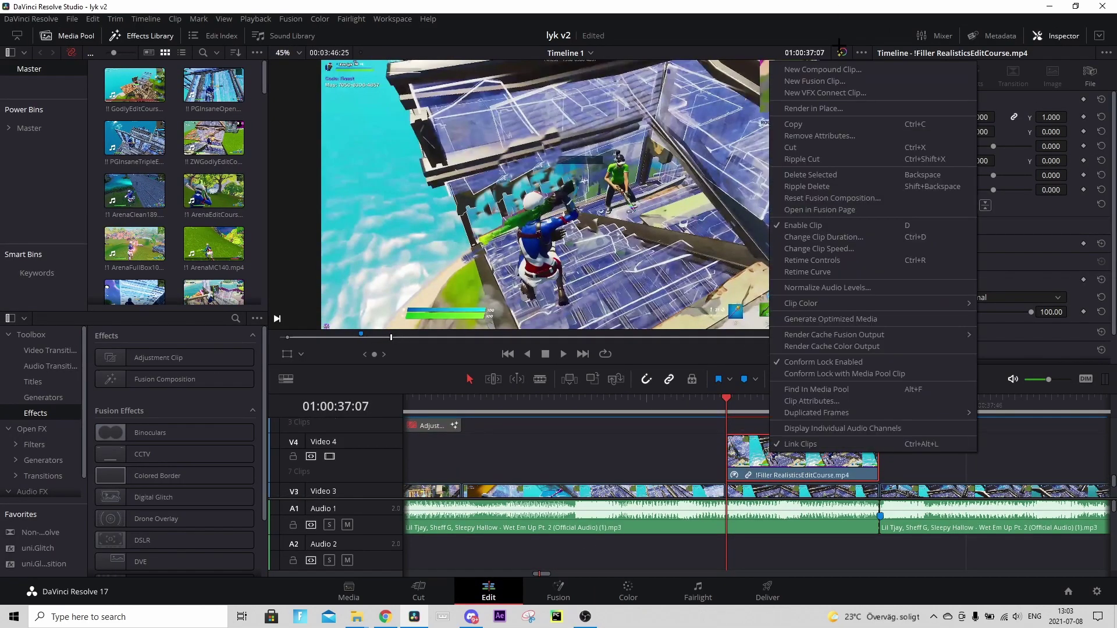
right_click(832, 458)
left_click(919, 72)
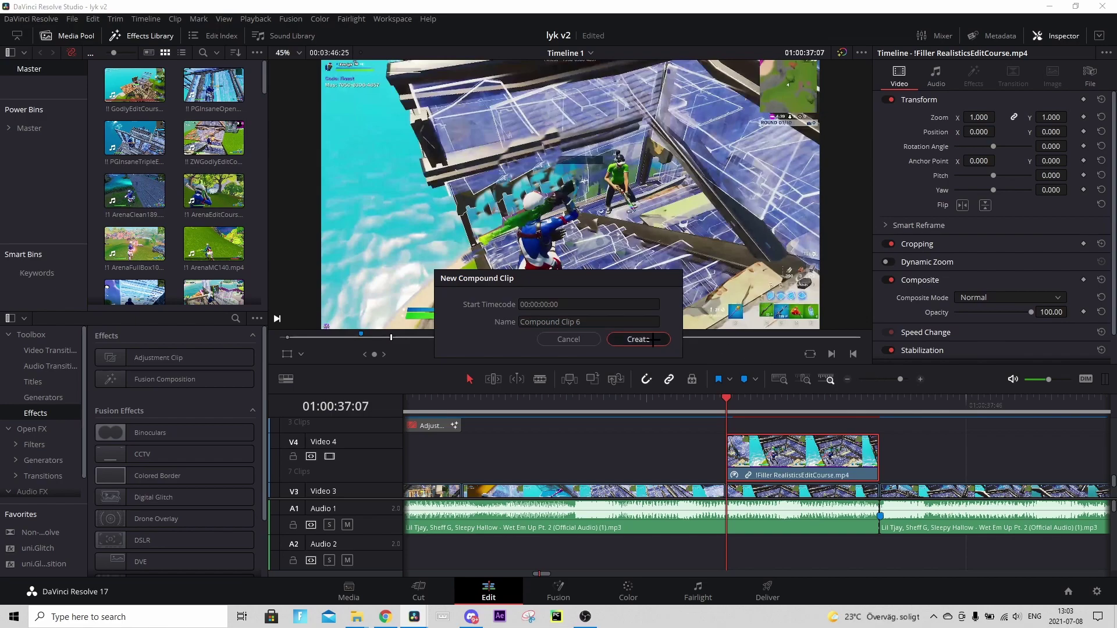
left_click(642, 338)
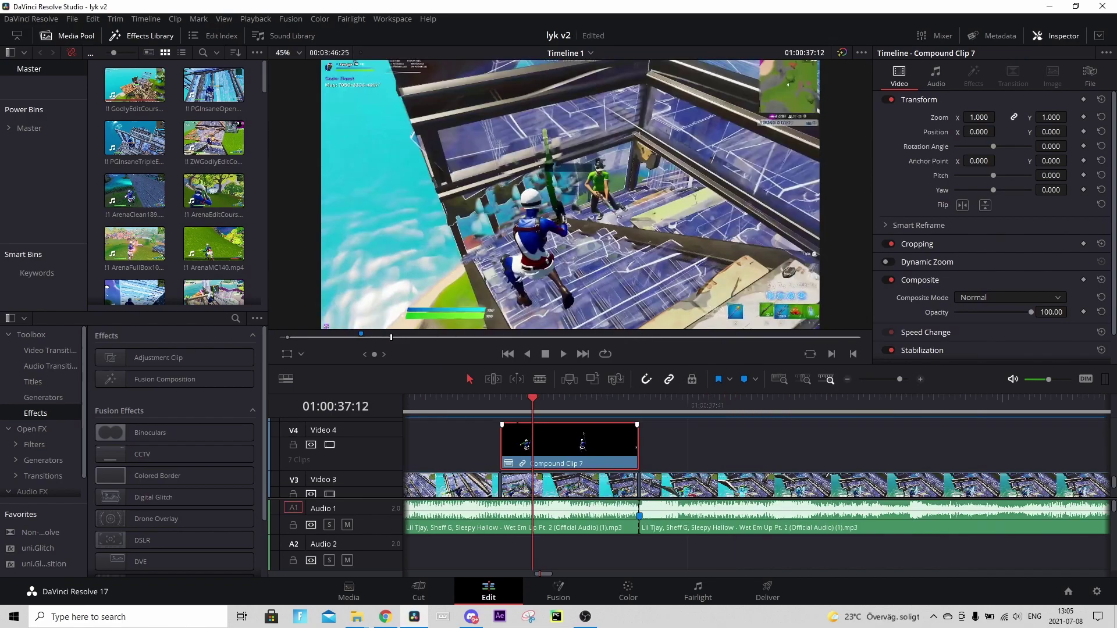
Open the compound clip on the Fusion page at 01:00:37:23 and insert two keyframed Transform nodes between MediaIn1 and MediaOut1
left_click_drag(532, 409, 591, 409)
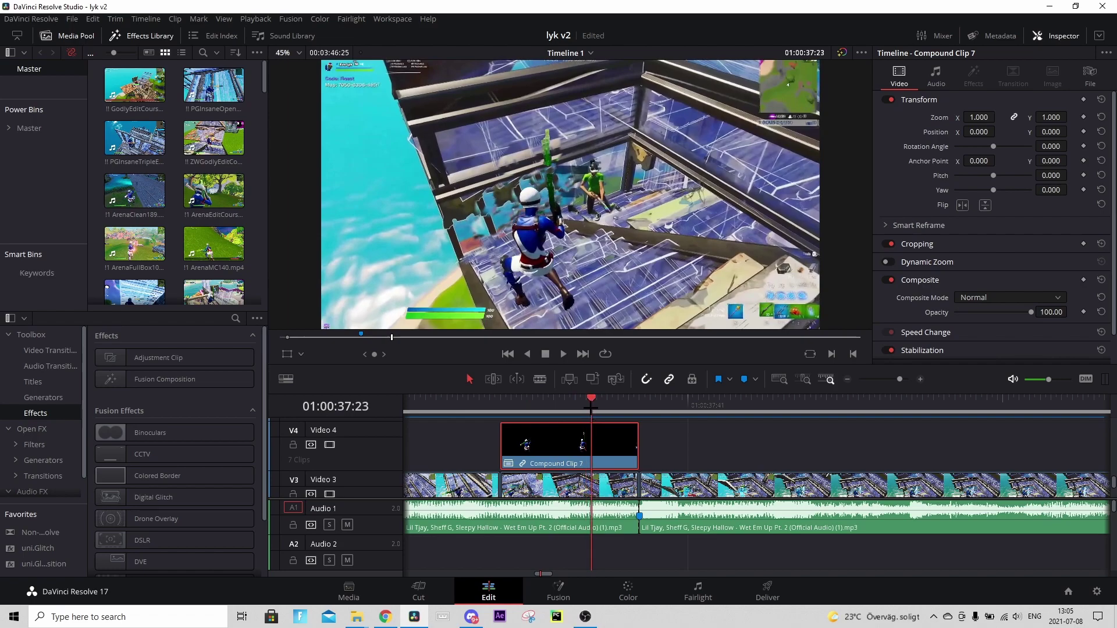
left_click(558, 590)
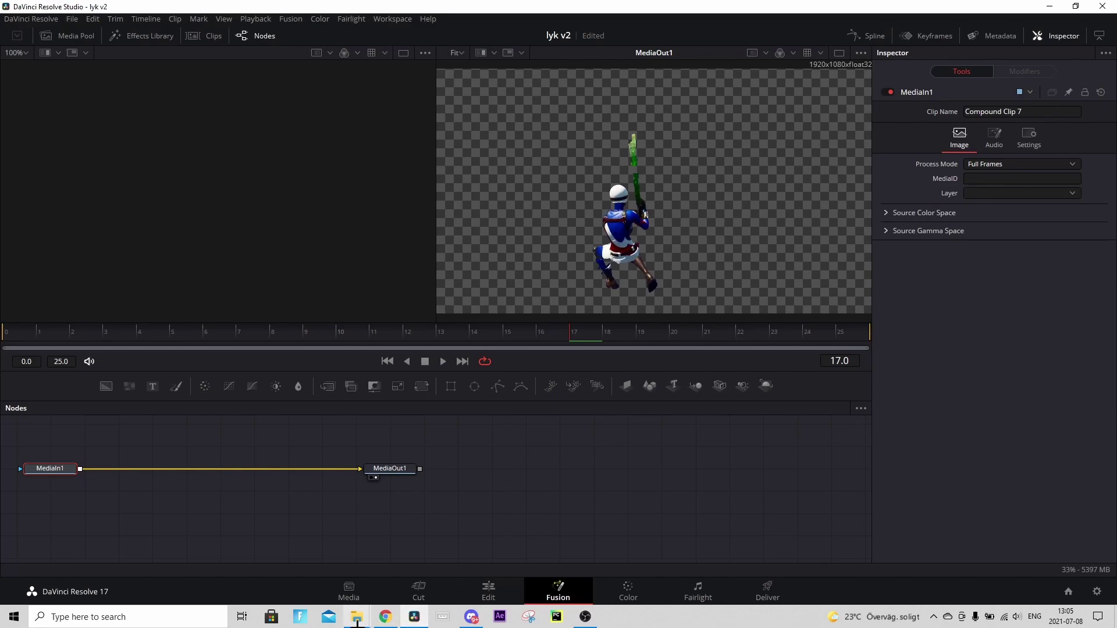
left_click_drag(80, 469, 137, 471)
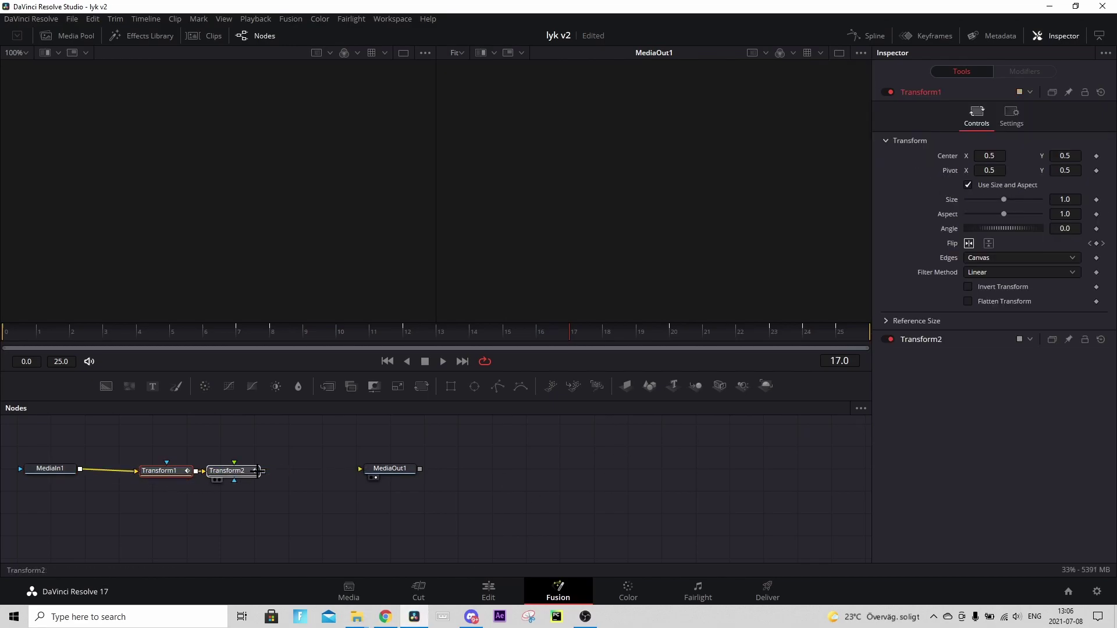
left_click_drag(264, 470, 359, 469)
Review the flipping character through frame 25 in Fusion, return to the Edit page, and go to the end of the compound clip
left_click_drag(251, 330, 603, 330)
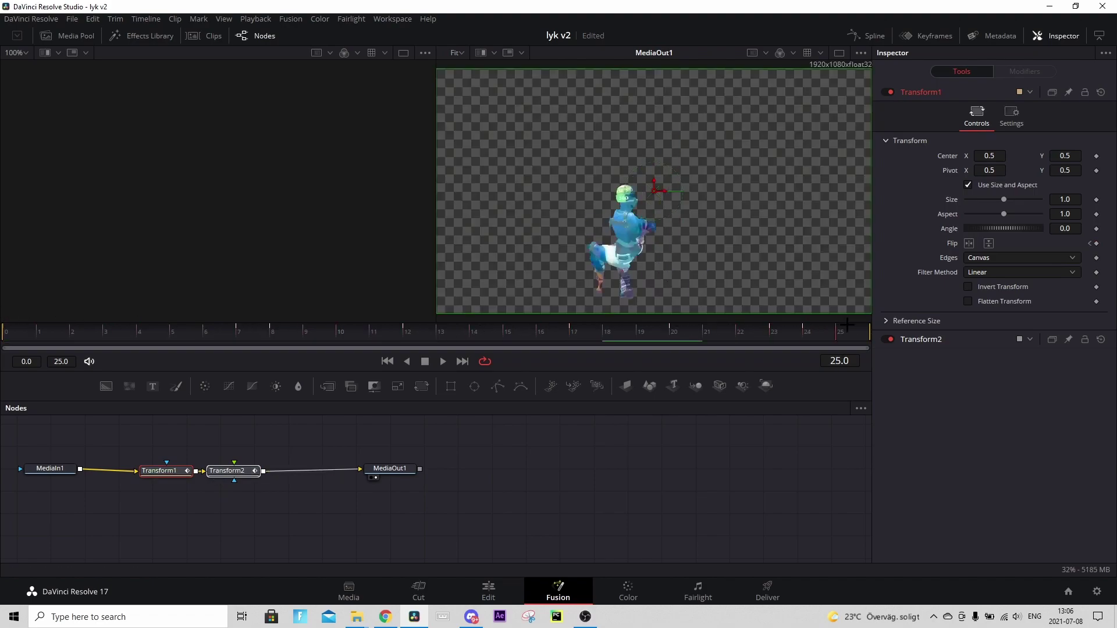
left_click_drag(847, 325, 881, 337)
left_click(449, 525)
left_click(511, 595)
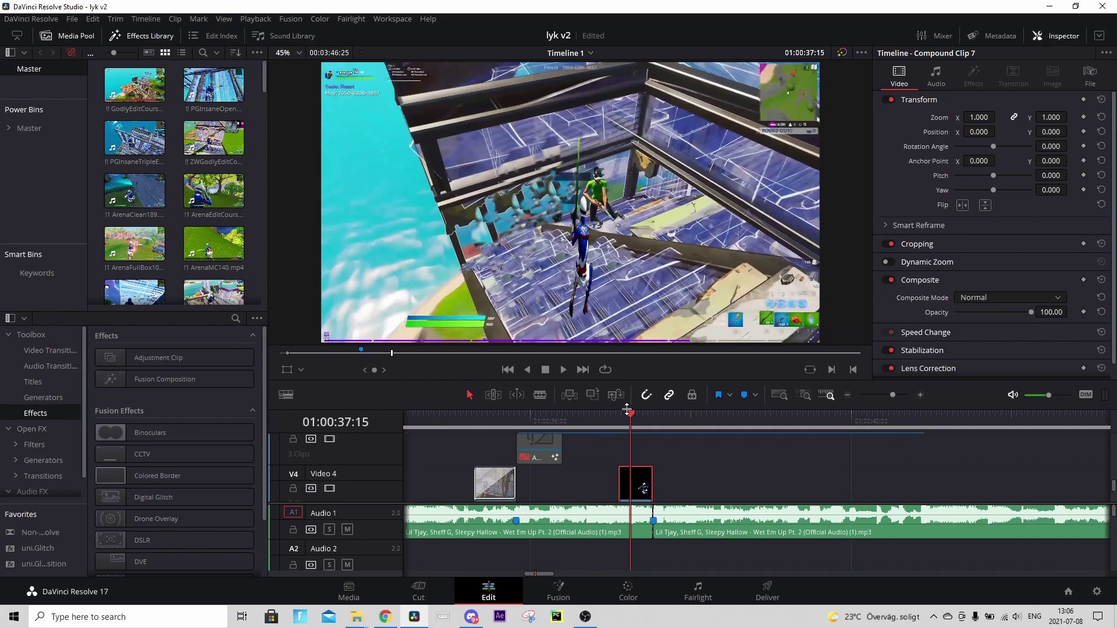
left_click(655, 410)
scroll(634, 466, "up", 3)
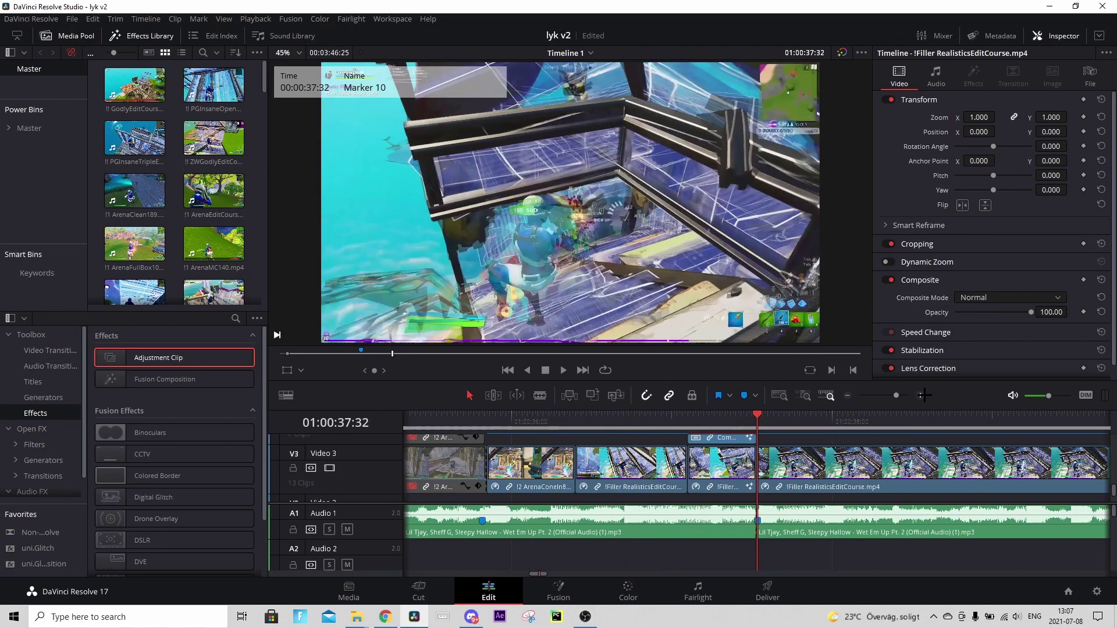
Keyframe the opacity of the Video 3 segment beneath the compound clip from 01:00:37:23, lowering it to 50.60 towards the segment's end
left_click(703, 477)
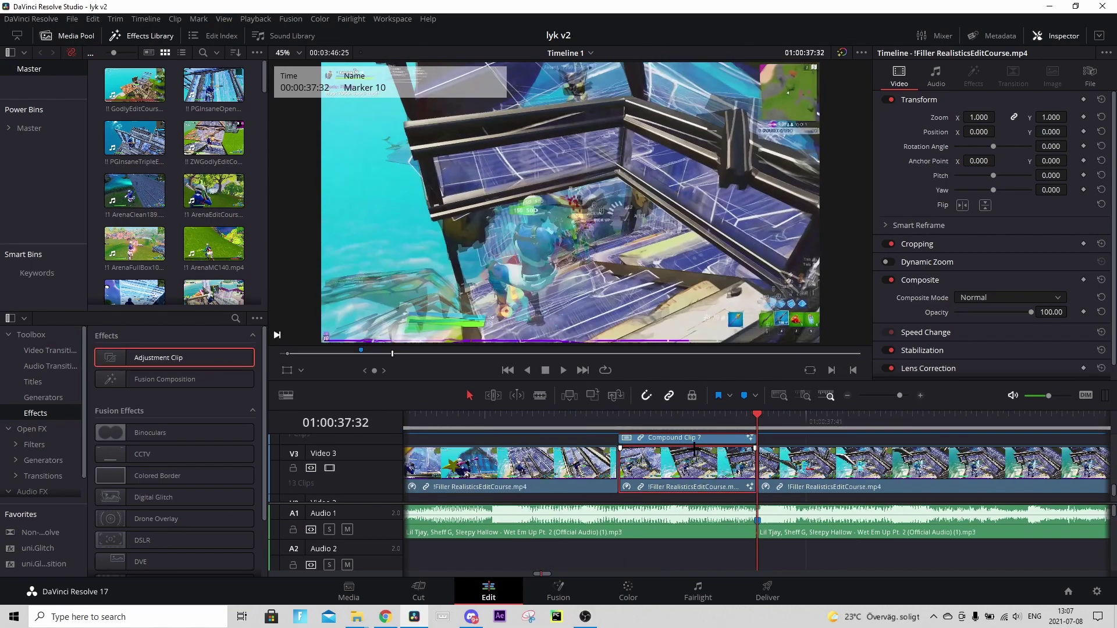
left_click(709, 418)
scroll(720, 492, "up", 1)
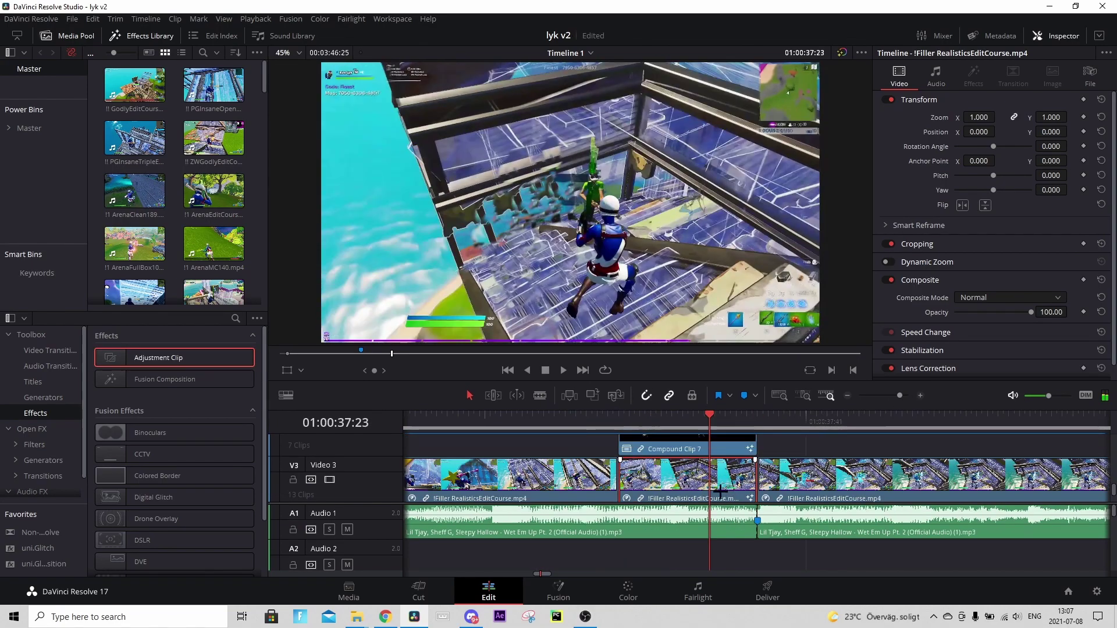
left_click(715, 416)
left_click(710, 415)
left_click(1083, 312)
left_click(746, 421)
left_click_drag(1051, 313, 1023, 313)
left_click_drag(710, 415, 758, 419)
Add an Adjustment Clip on Video 4 directly after the compound clip, starting at 01:00:37:32
scroll(793, 452, "up", 1)
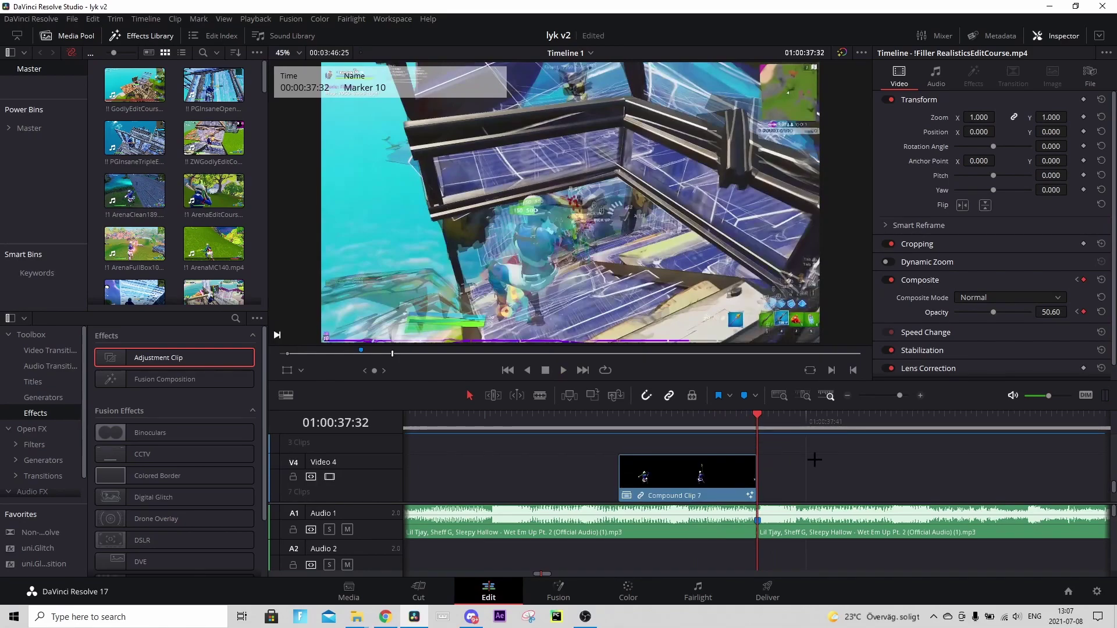
key("q")
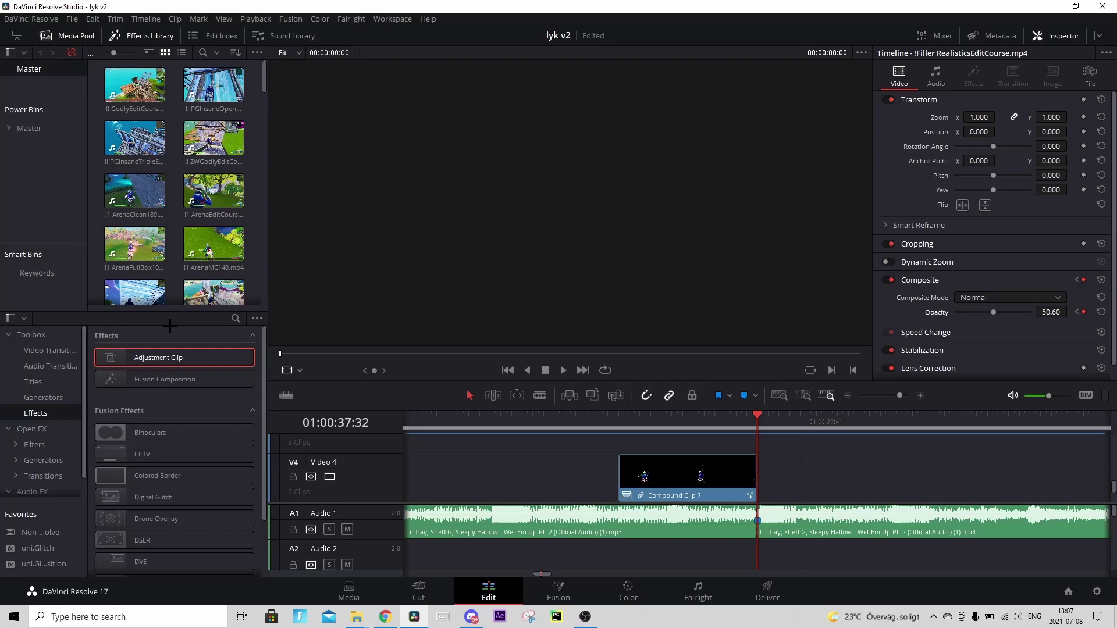
left_click_drag(168, 357, 765, 488)
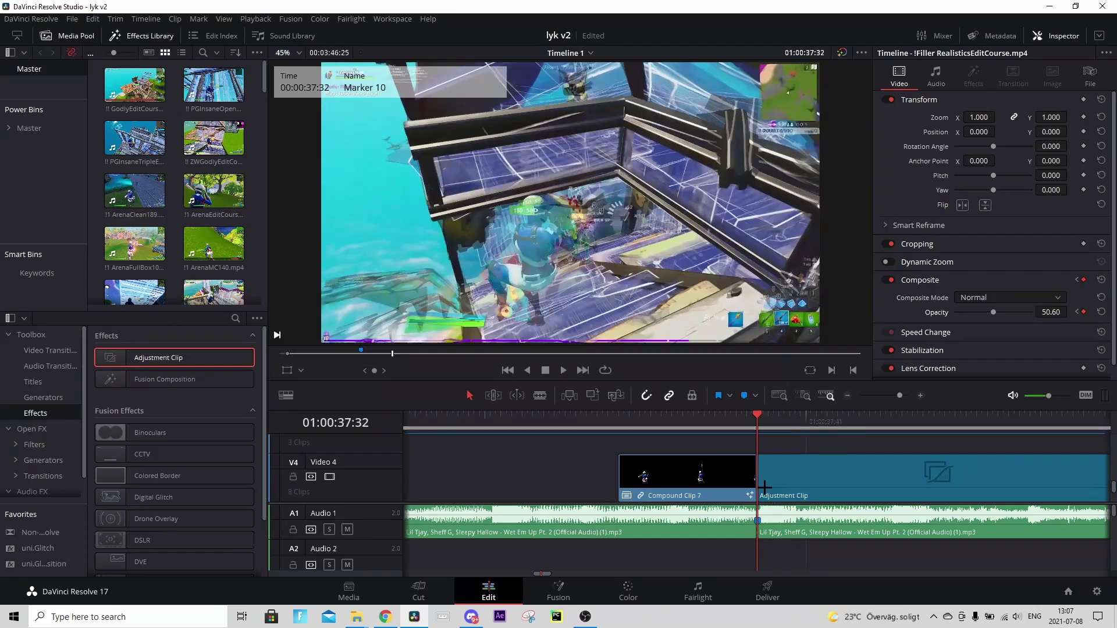
Open the adjustment clip on the Fusion page and chain uniGlow, three S_Shake nodes and S_Flicker between MediaIn1 and MediaOut1
left_click_drag(776, 426, 838, 424)
left_click(558, 590)
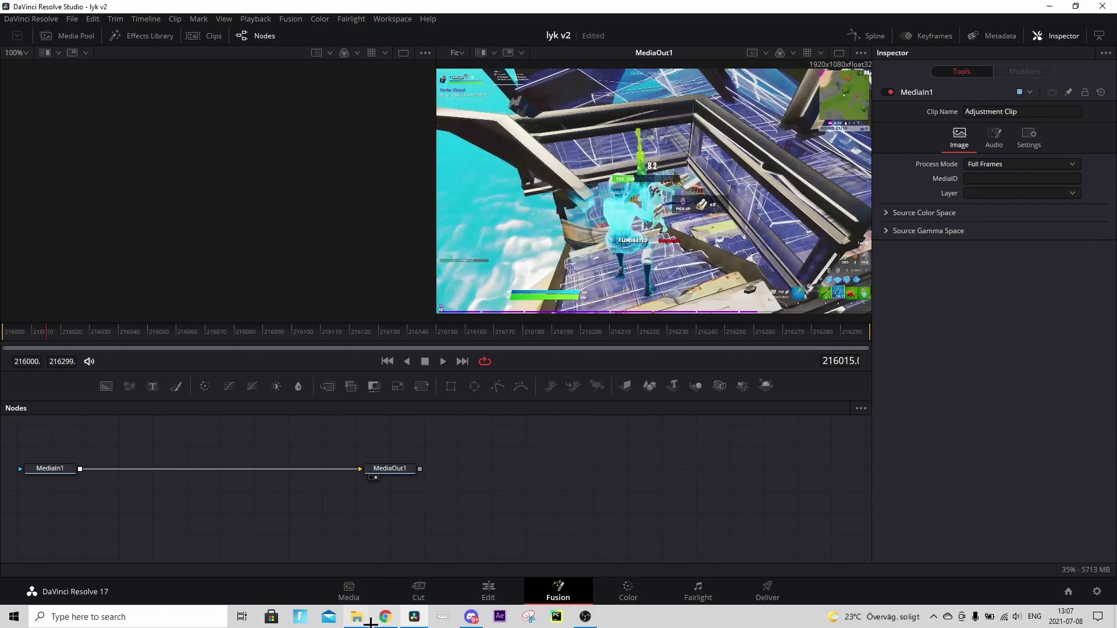
left_click_drag(241, 463, 186, 485)
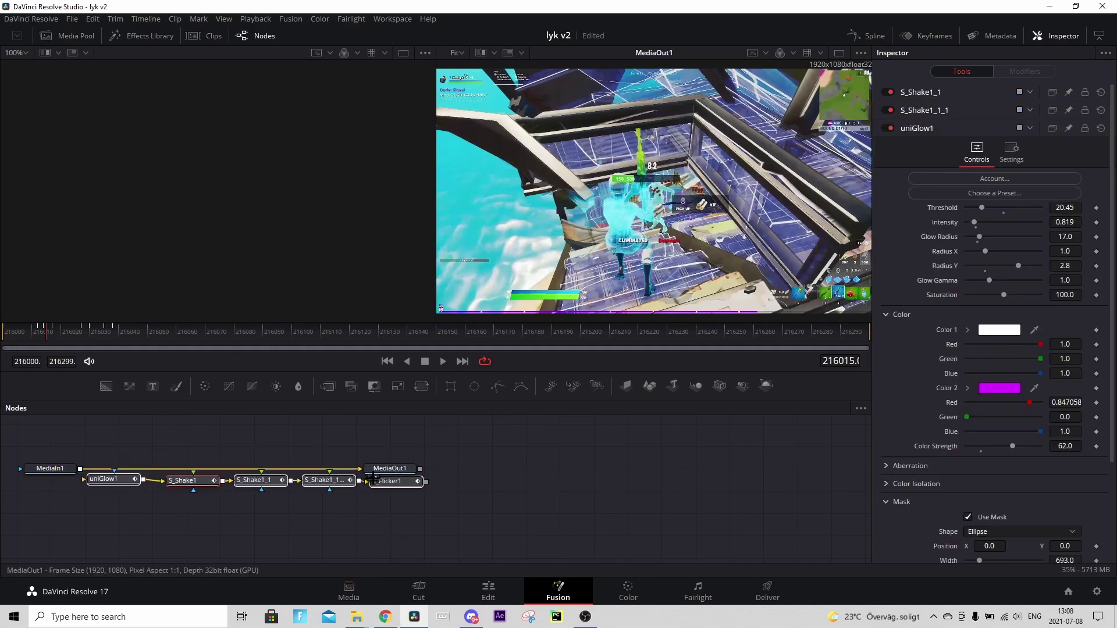
left_click_drag(381, 471, 115, 482)
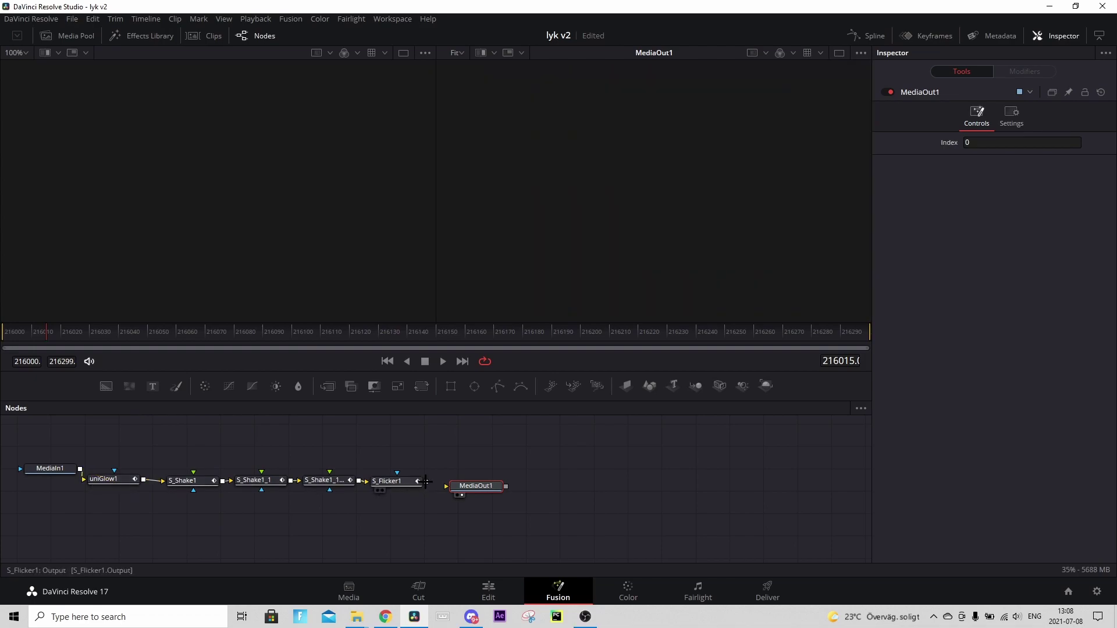
left_click_drag(426, 482, 458, 487)
Return to the Edit page and select the adjustment clip on Video 4
left_click(489, 591)
right_click(850, 478)
left_click(852, 481)
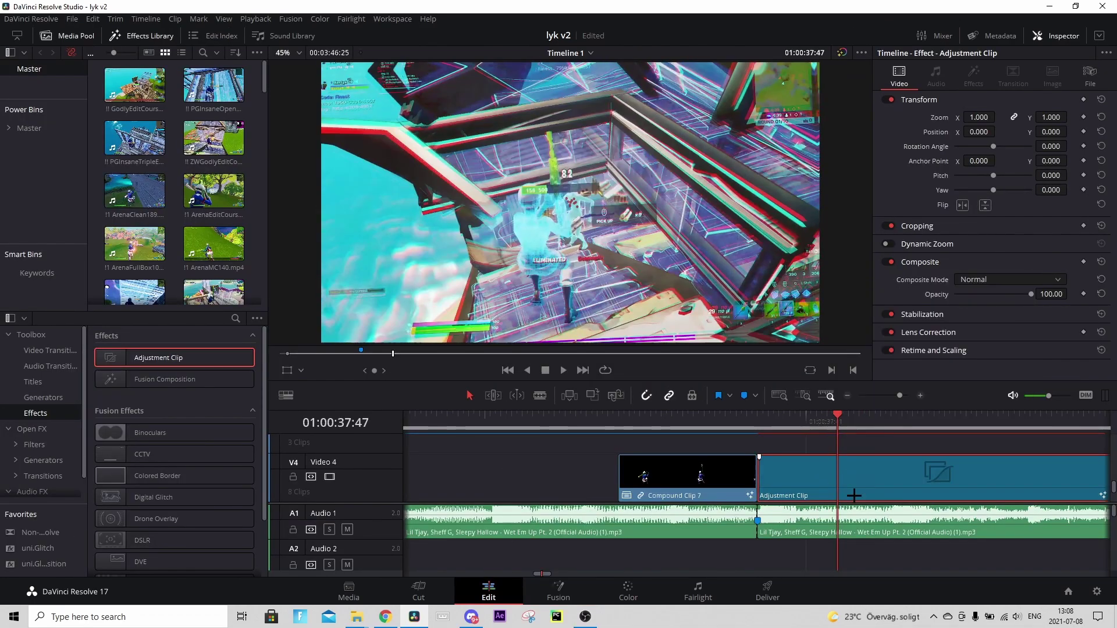